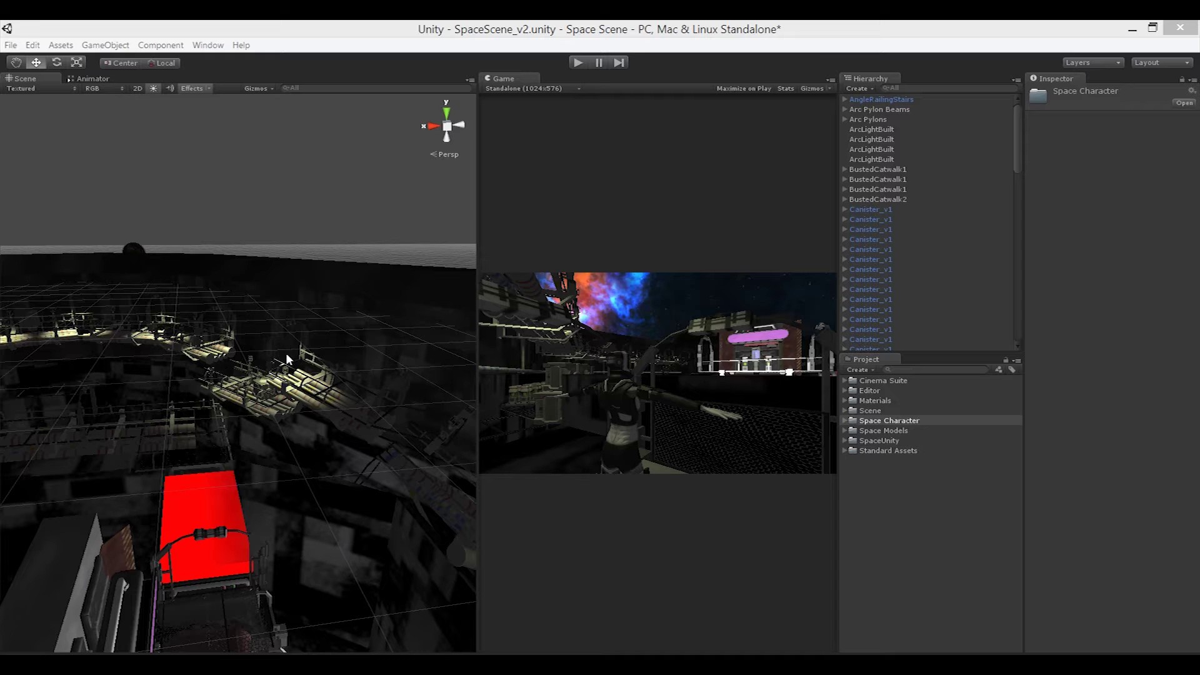
# - Open the Cinema Suite Pro Cam window for creating a new camera
pyautogui.keyDown('alt'); pyautogui.moveTo(286, 353); pyautogui.dragTo(368, 374); pyautogui.keyUp('alt')
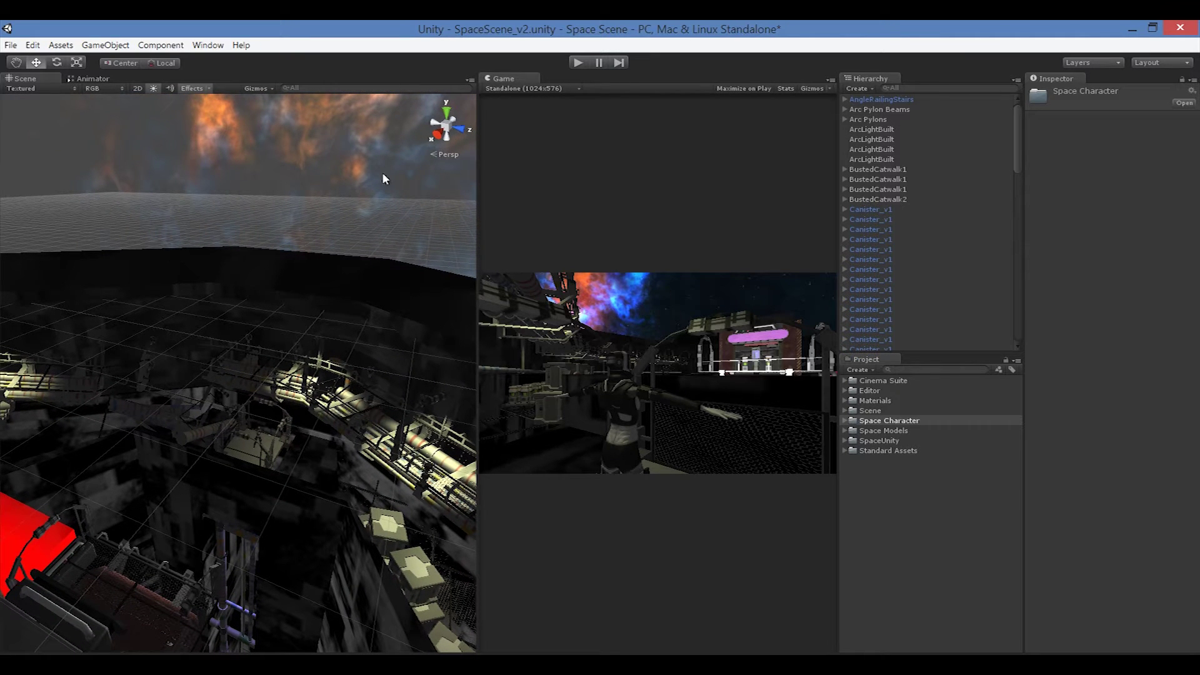
pyautogui.click(208, 46)
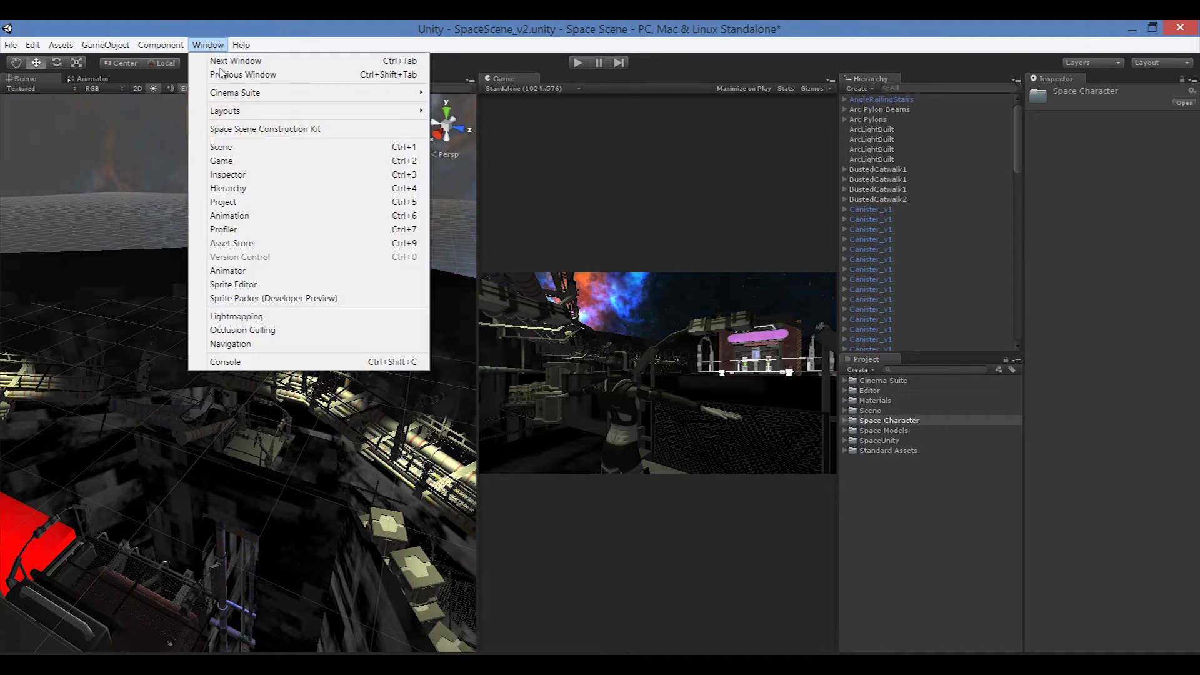
pyautogui.moveTo(241, 94)
pyautogui.moveTo(481, 94)
pyautogui.click(601, 93)
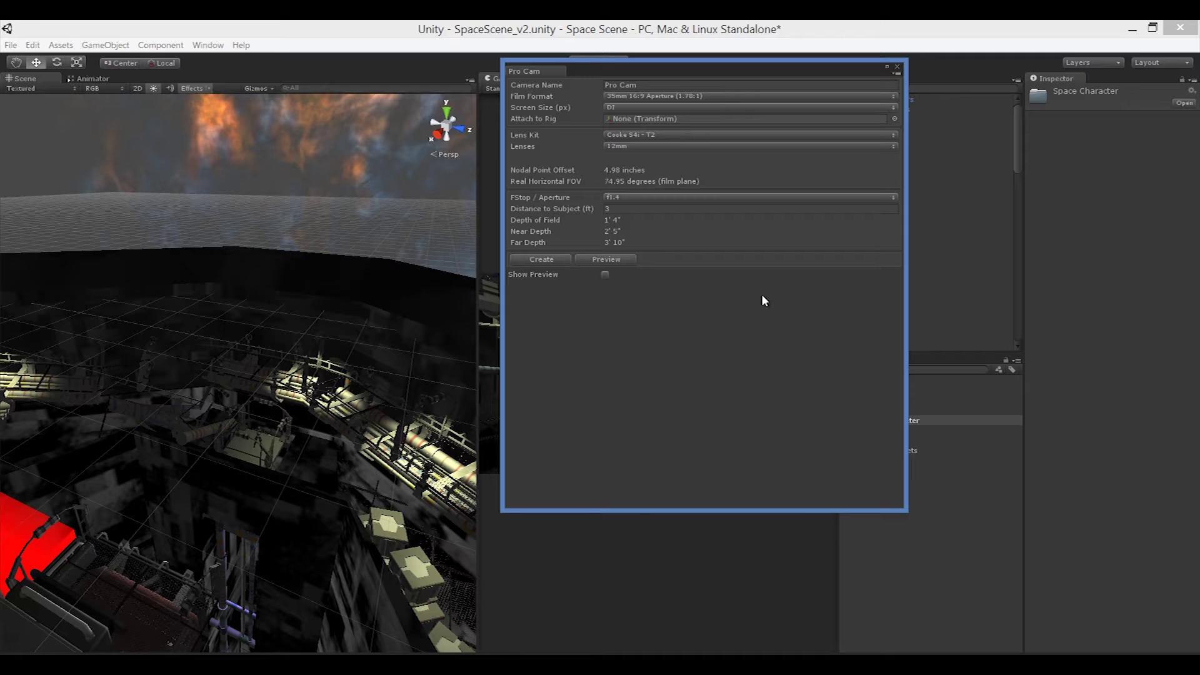
# - Name the new camera Establishing Camera
pyautogui.click(578, 85)
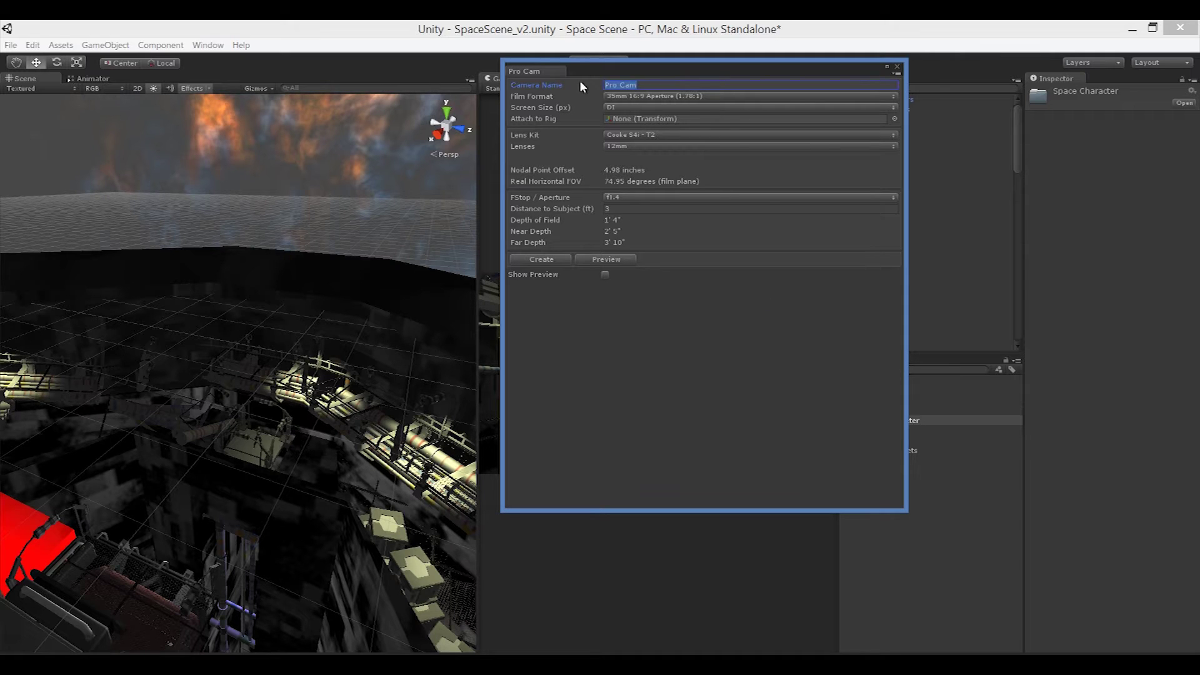
pyautogui.write('Estamb')
pyautogui.press('BackSpace')
pyautogui.press('BackSpace')
pyautogui.write('blishing Camera')
# - Show the camera preview and reframe the scene view so the shot looks down over the red roof and the surrounding catwalks
pyautogui.click(605, 274)
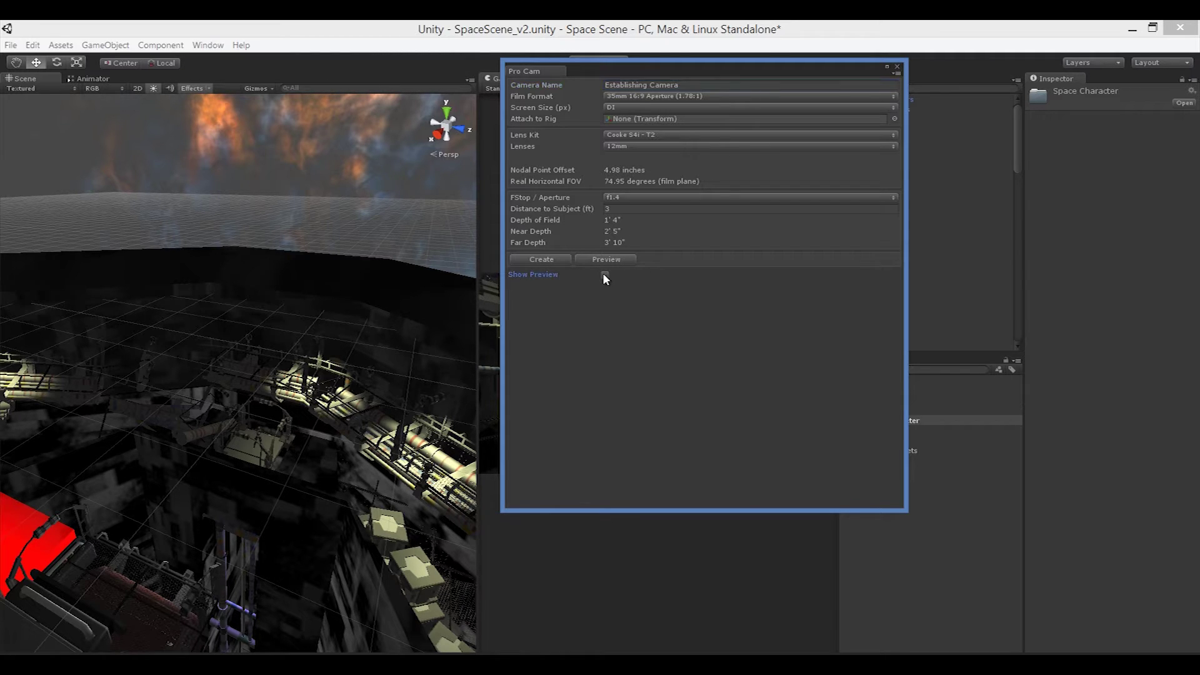
pyautogui.moveTo(905, 511)
pyautogui.mouseDown()
pyautogui.moveTo(898, 483)
pyautogui.moveTo(892, 517)
pyautogui.moveTo(913, 516)
pyautogui.mouseUp()
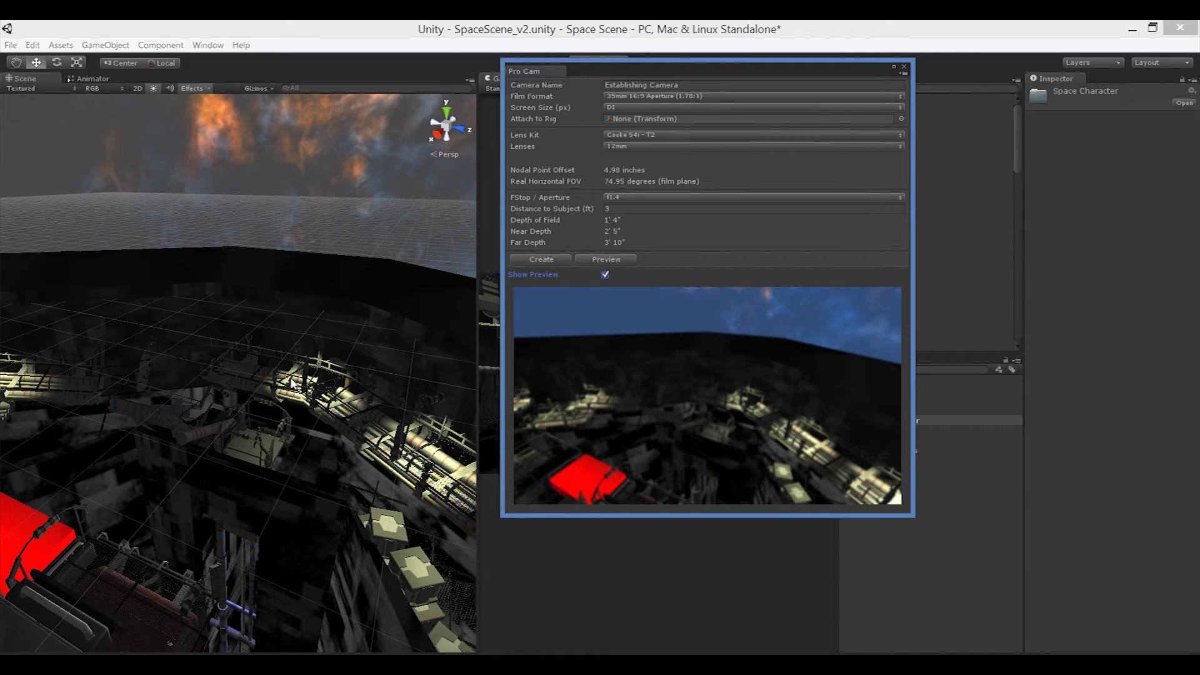
pyautogui.moveTo(271, 453); pyautogui.dragTo(147, 239, button='right')
pyautogui.click(731, 396)
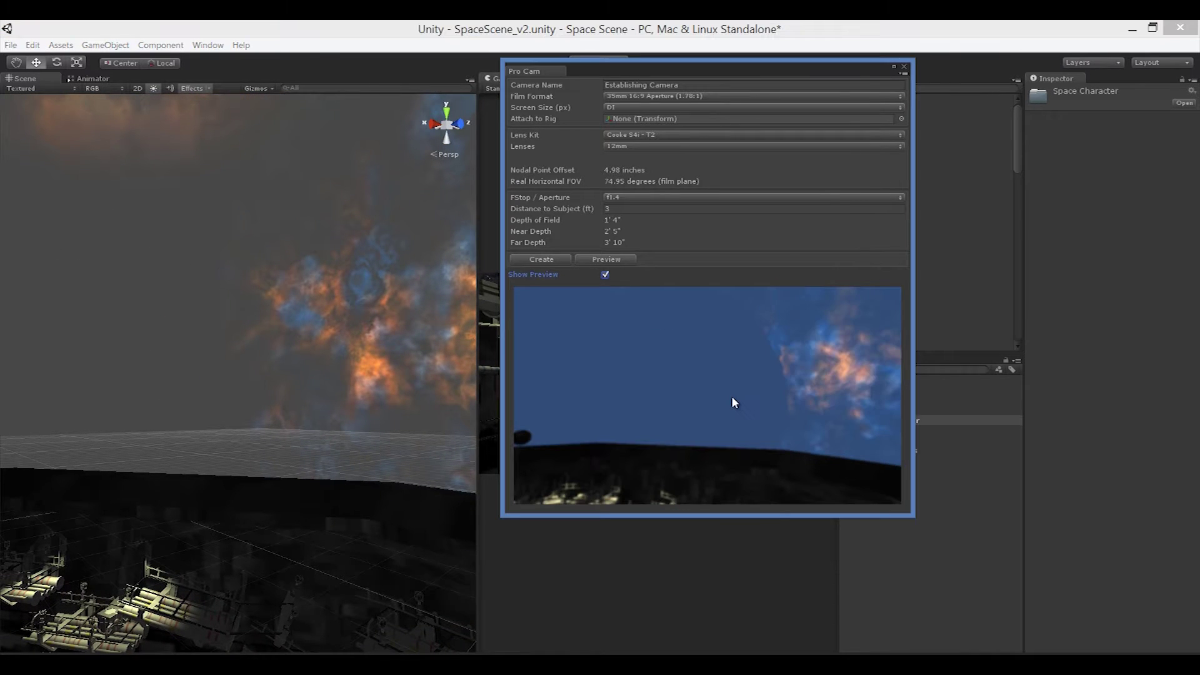
pyautogui.moveTo(255, 313); pyautogui.dragTo(325, 494, button='right')
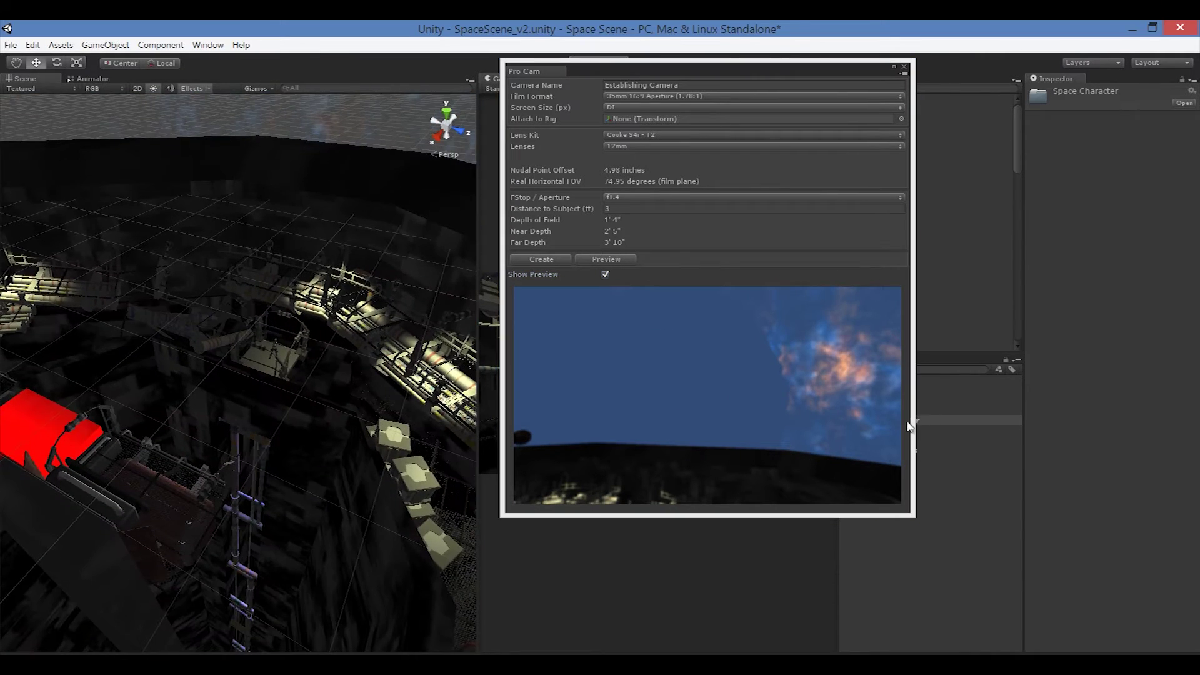
pyautogui.click(818, 389)
pyautogui.moveTo(268, 442); pyautogui.dragTo(222, 290, button='right')
pyautogui.click(773, 415)
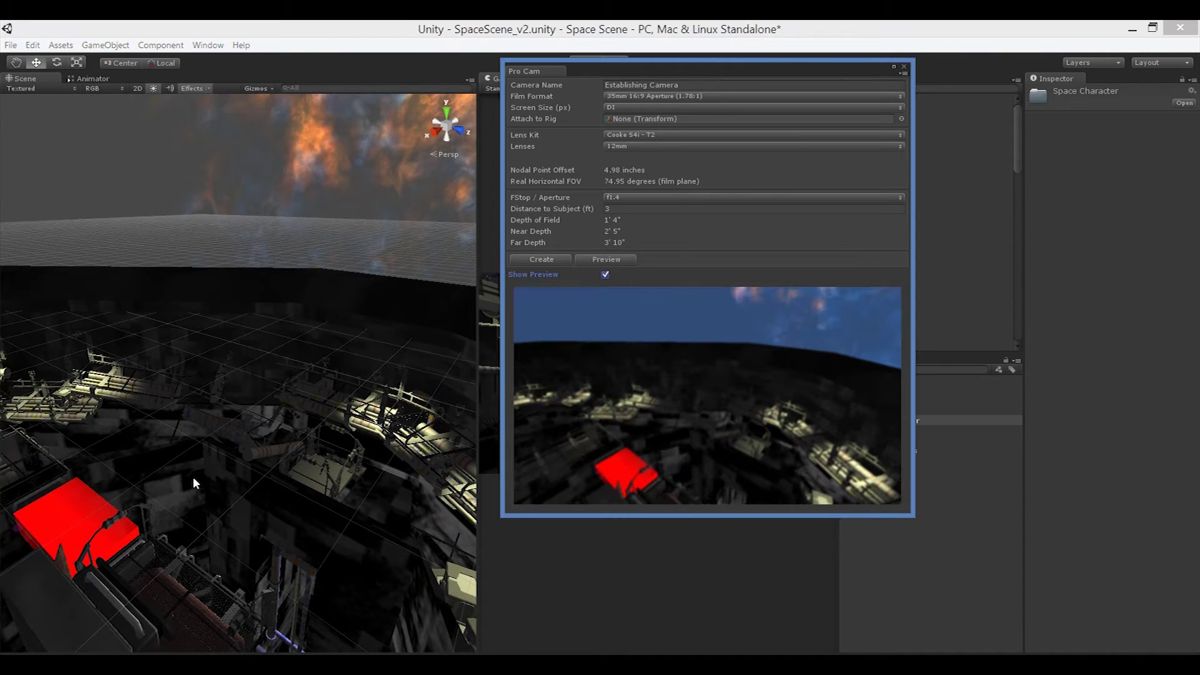
pyautogui.moveTo(227, 424); pyautogui.dragTo(294, 461, button='right')
pyautogui.click(644, 432)
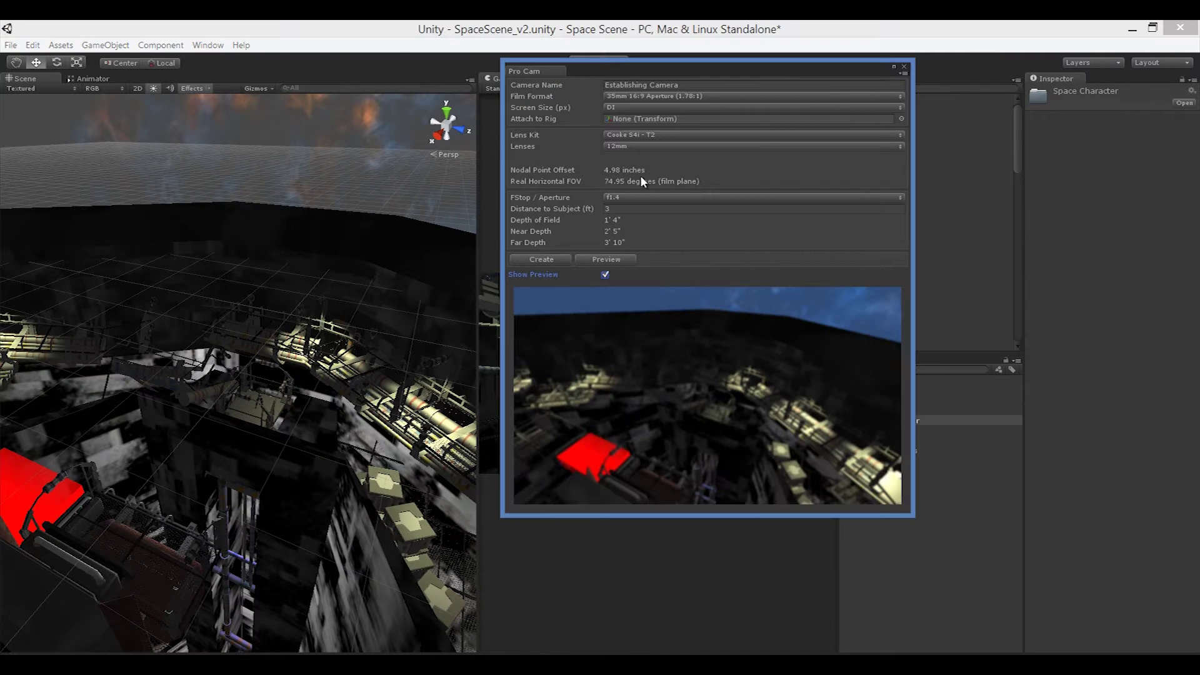
# - Compare the 35mm Full Aperture (1.33:1) and 35mm Anamorphic Aperture (2.40:1) film formats in the preview, and return to 35mm 16:9 Aperture (1.78:1)
pyautogui.click(646, 98)
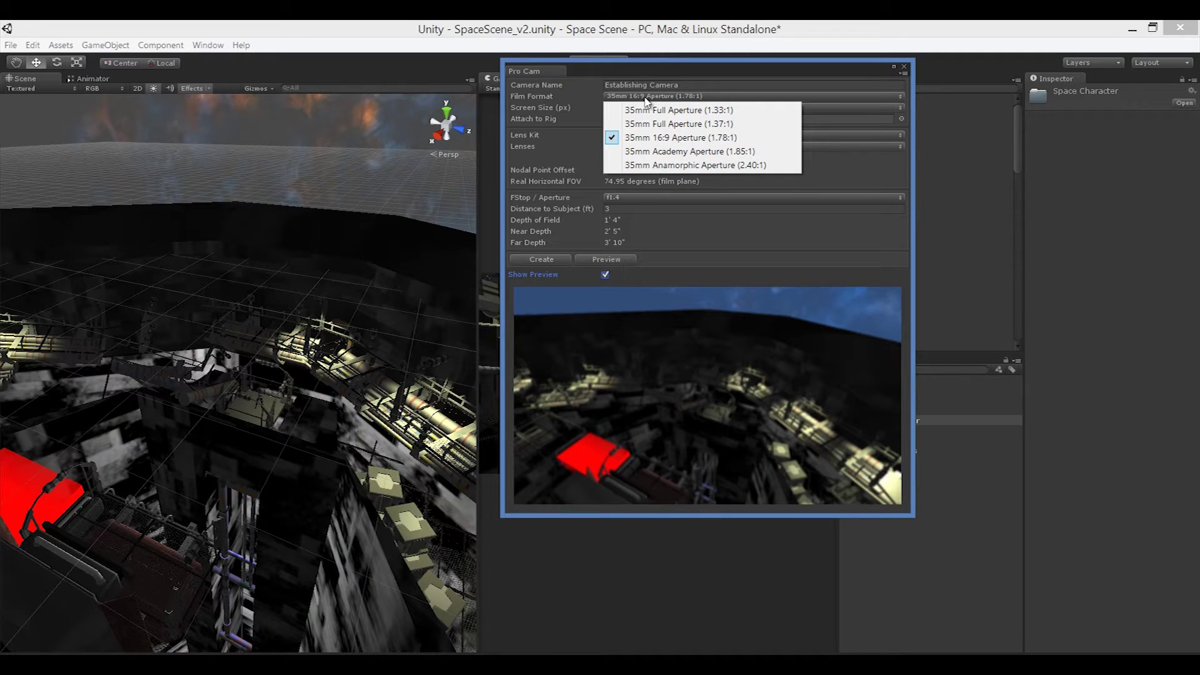
pyautogui.click(655, 110)
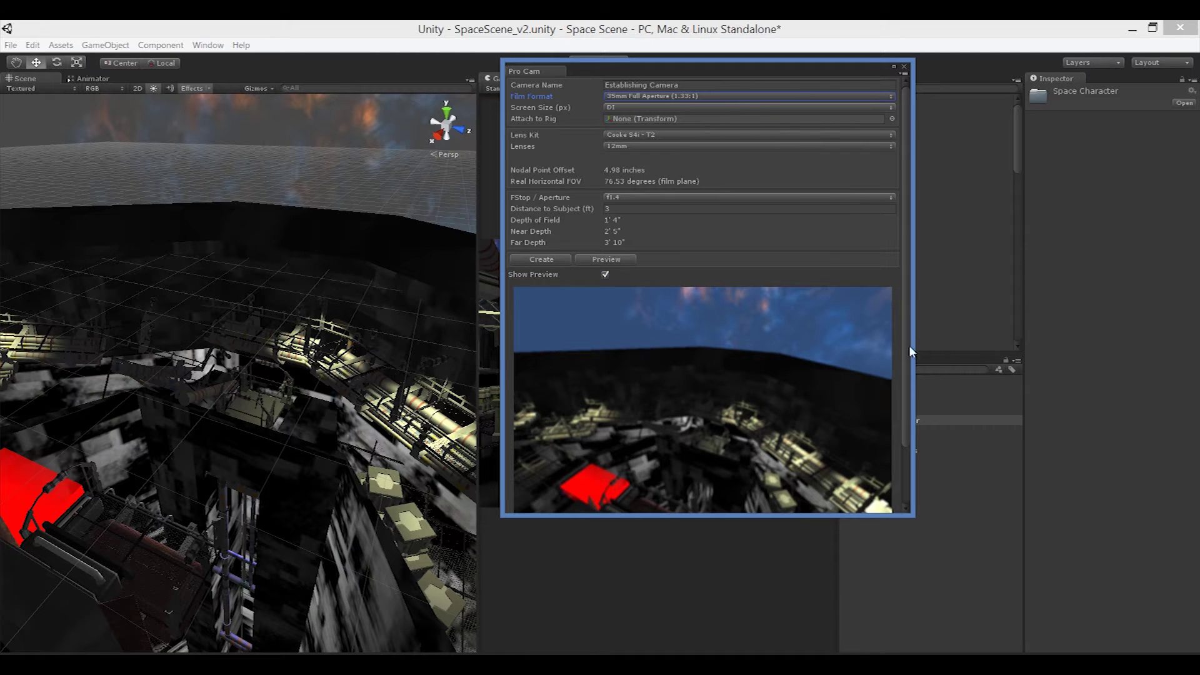
pyautogui.moveTo(913, 515); pyautogui.dragTo(924, 595)
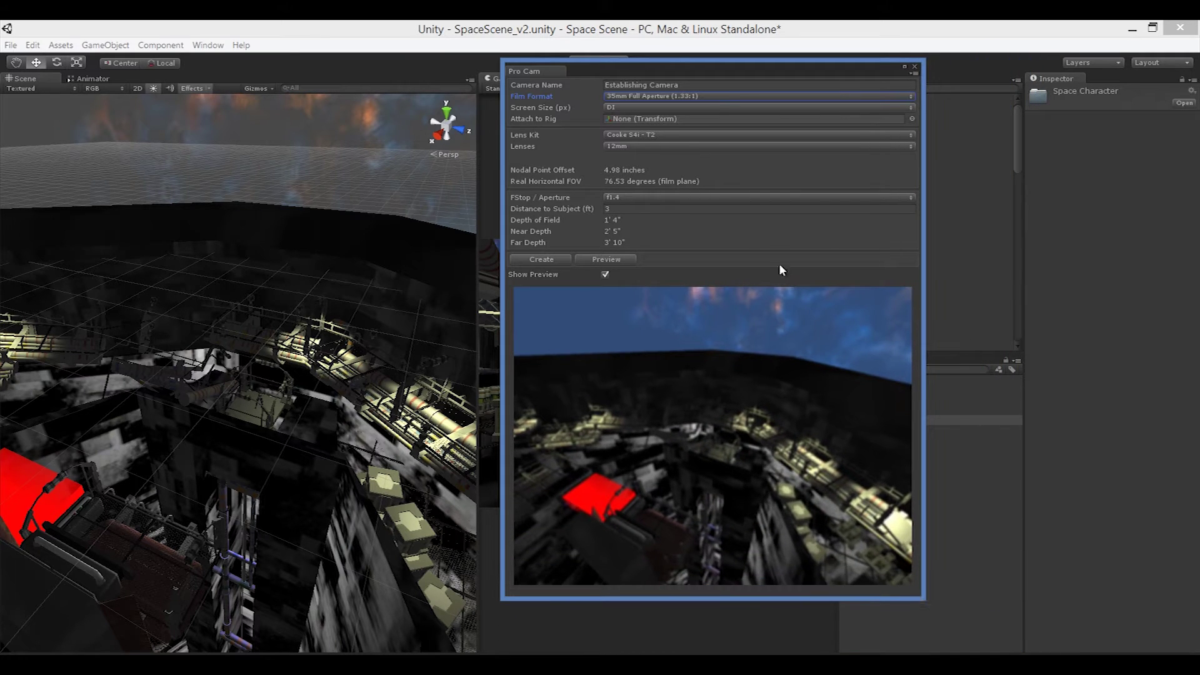
pyautogui.click(654, 96)
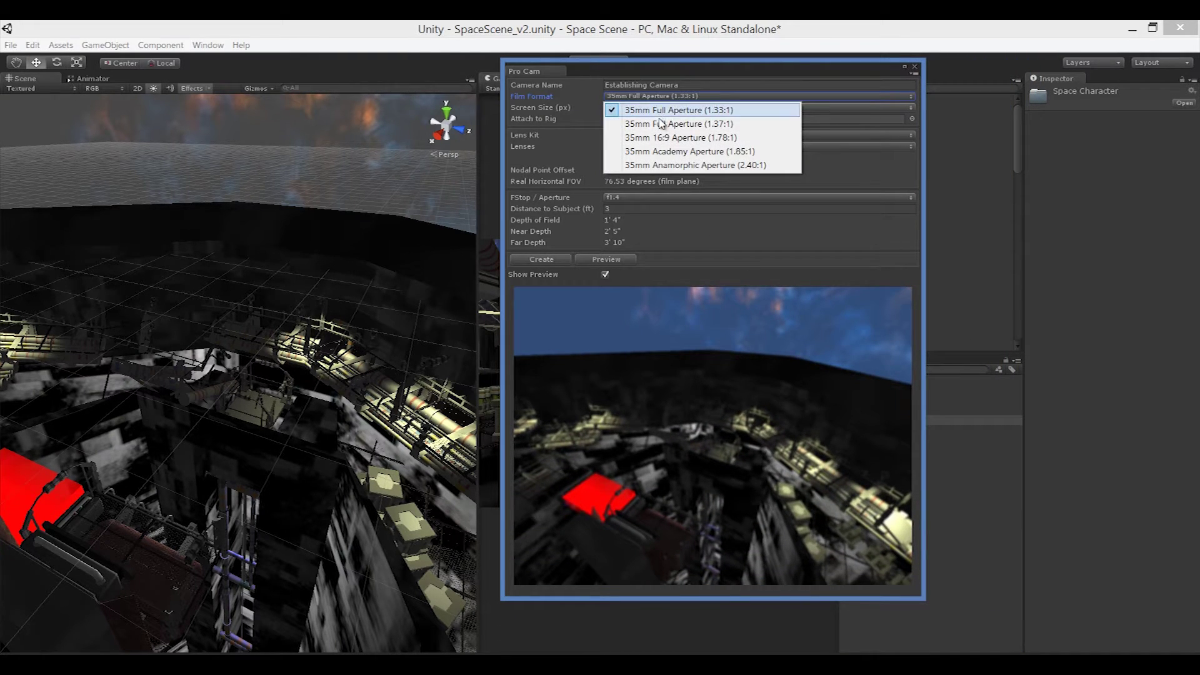
pyautogui.click(663, 140)
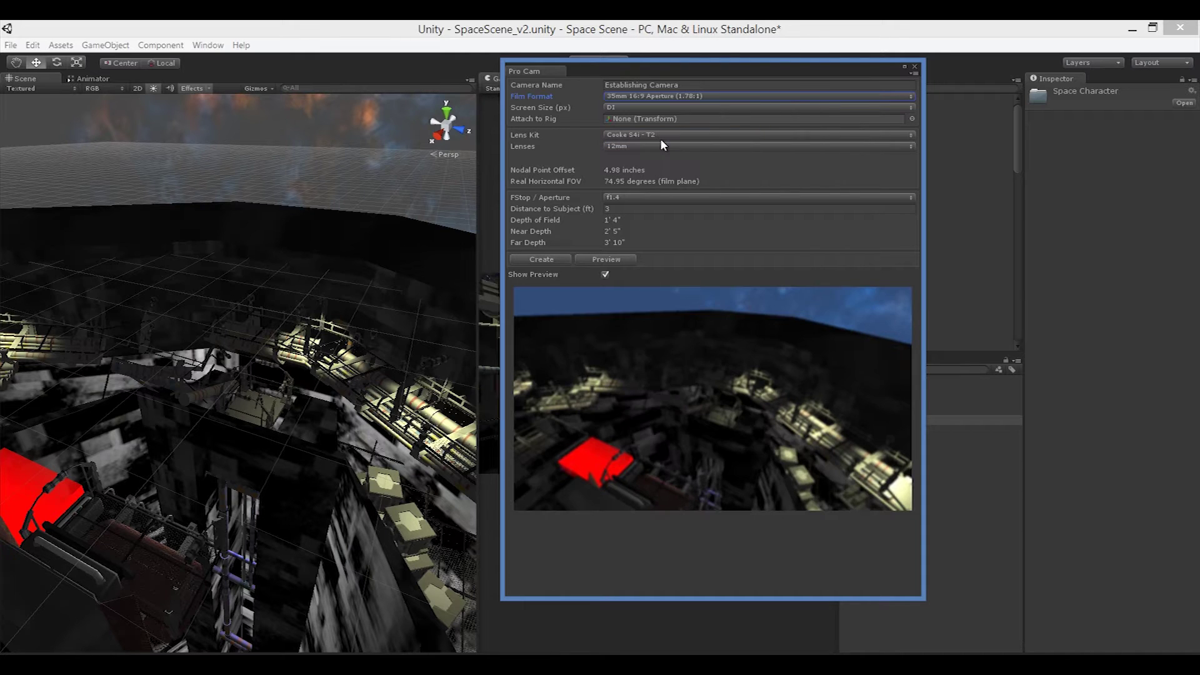
pyautogui.click(691, 97)
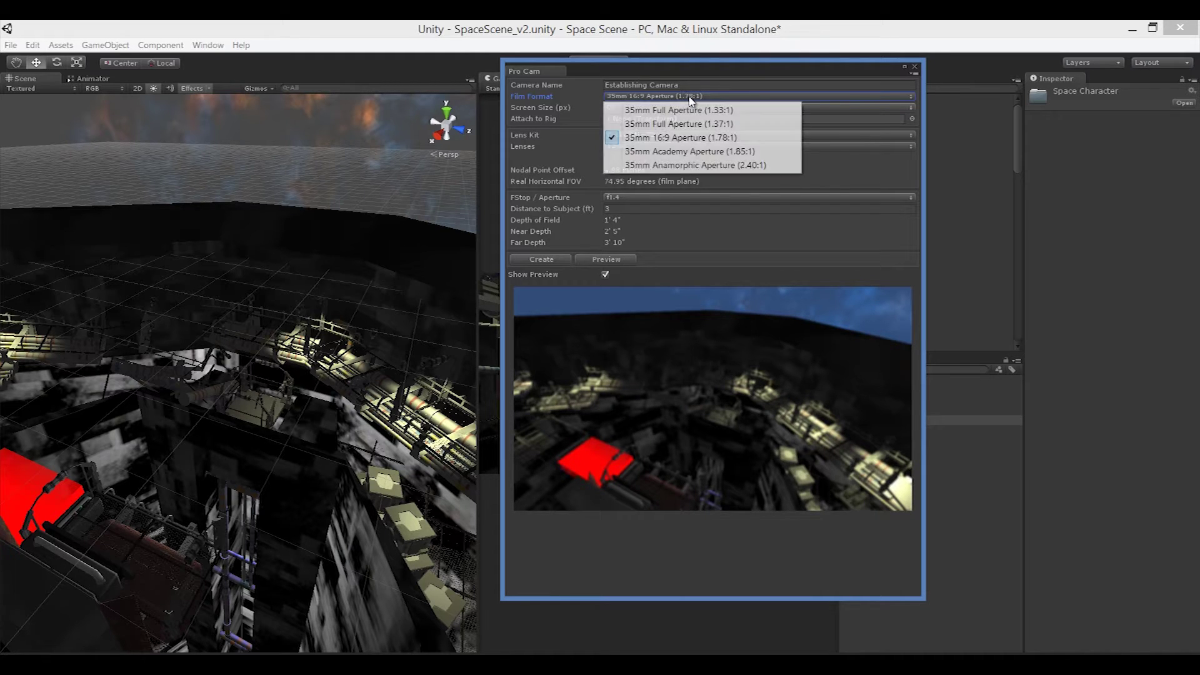
pyautogui.click(698, 164)
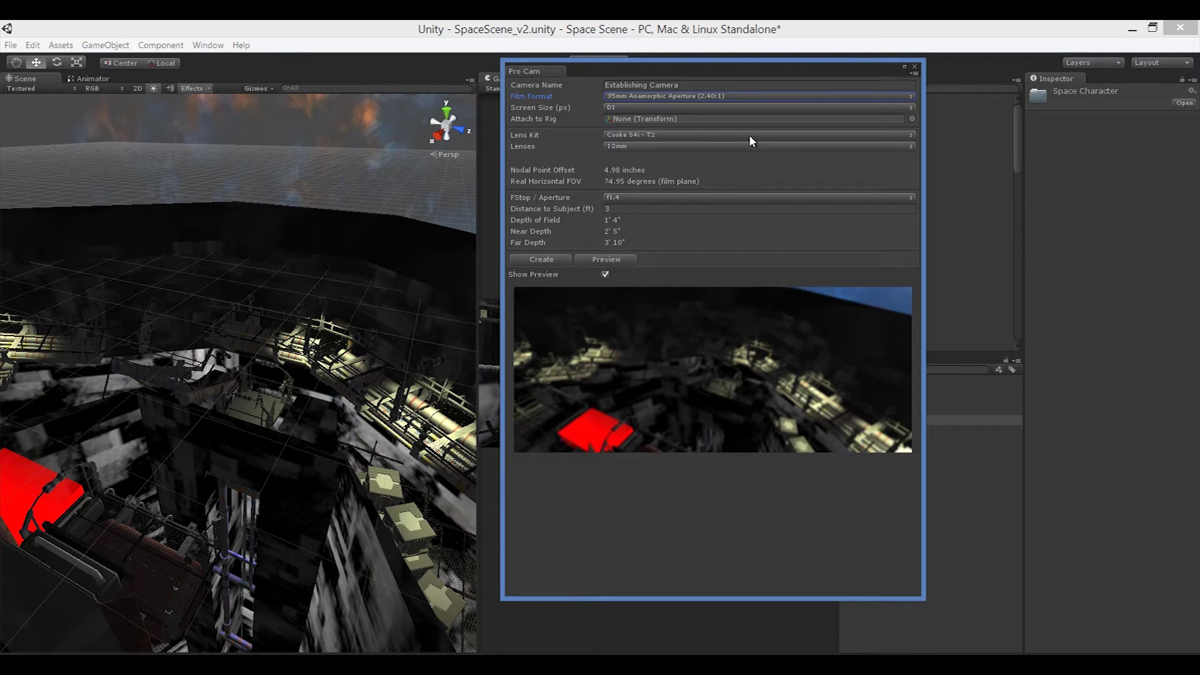
pyautogui.click(687, 96)
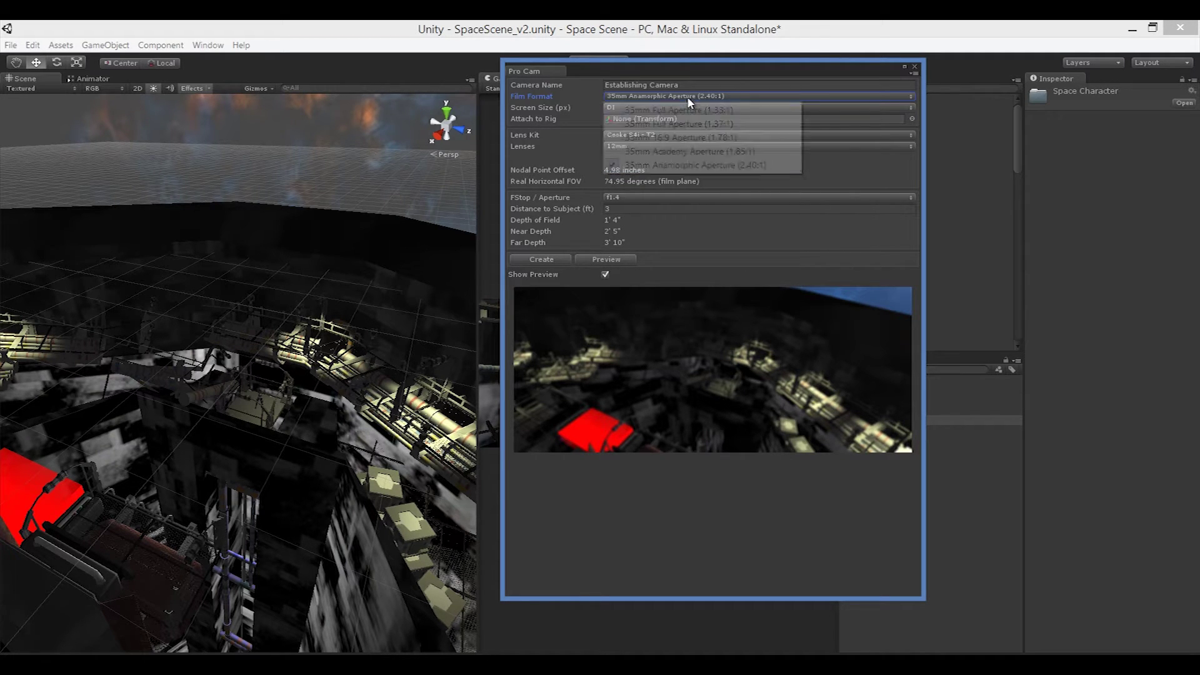
pyautogui.click(699, 137)
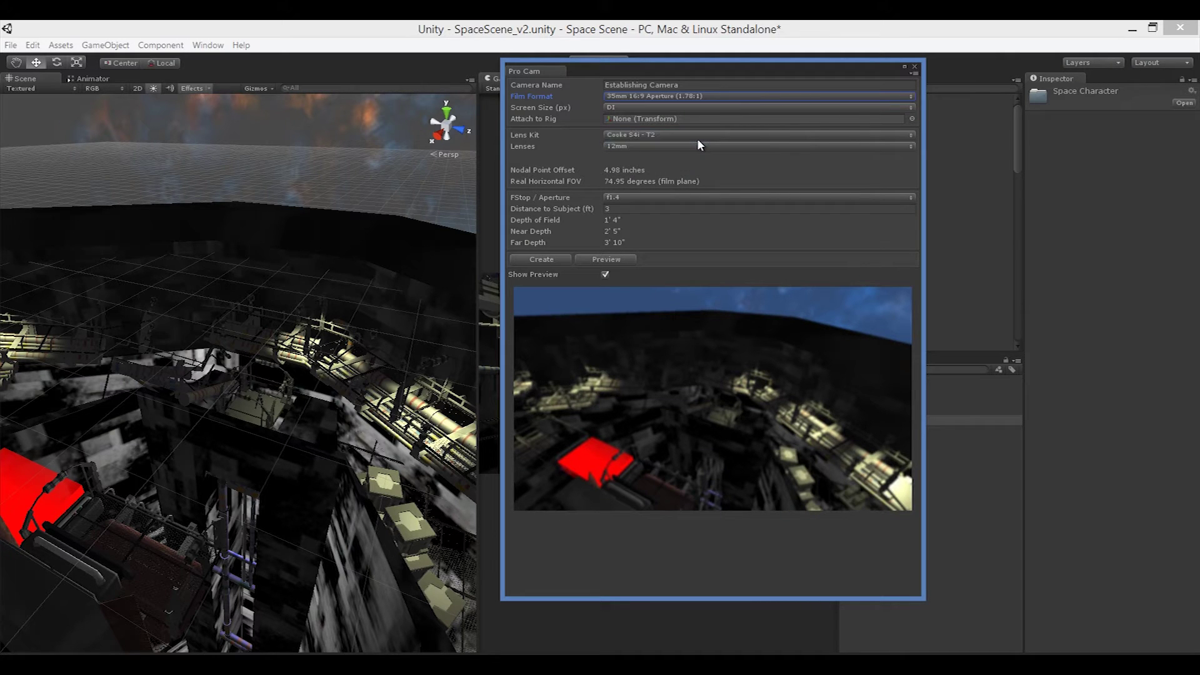
# - Review the screen size options and the scene transforms available for attaching the camera to a rig, keeping DI and None
pyautogui.click(626, 109)
pyautogui.click(628, 105)
pyautogui.click(629, 105)
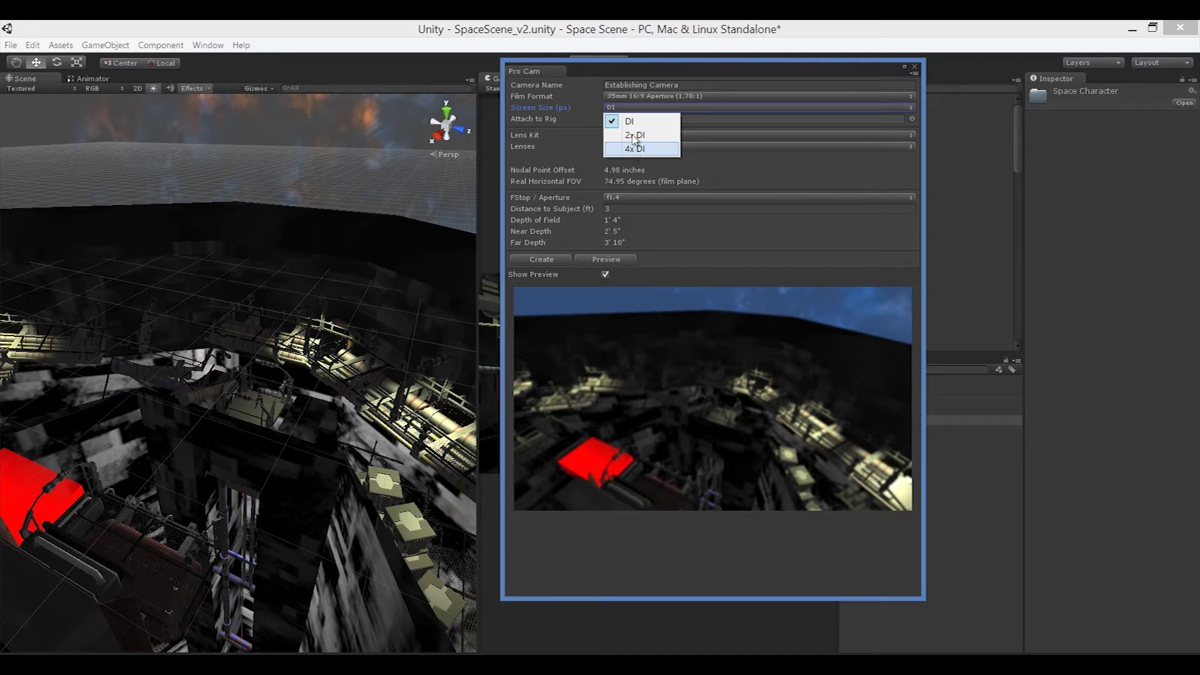
pyautogui.click(554, 119)
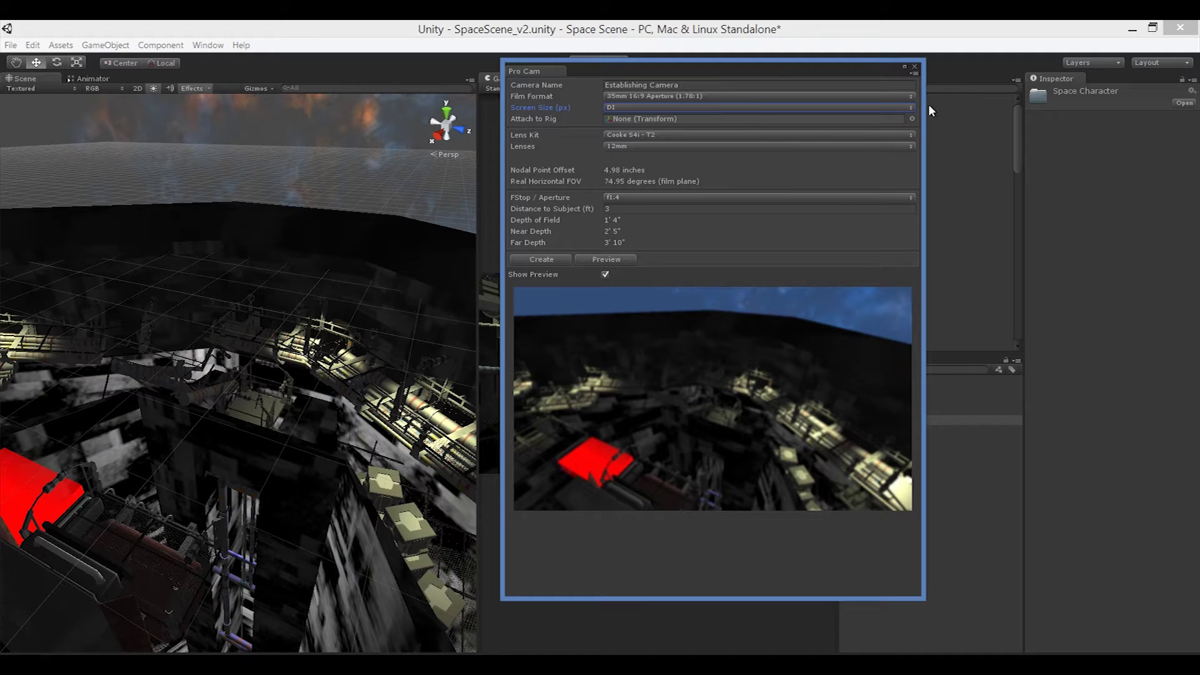
pyautogui.click(912, 118)
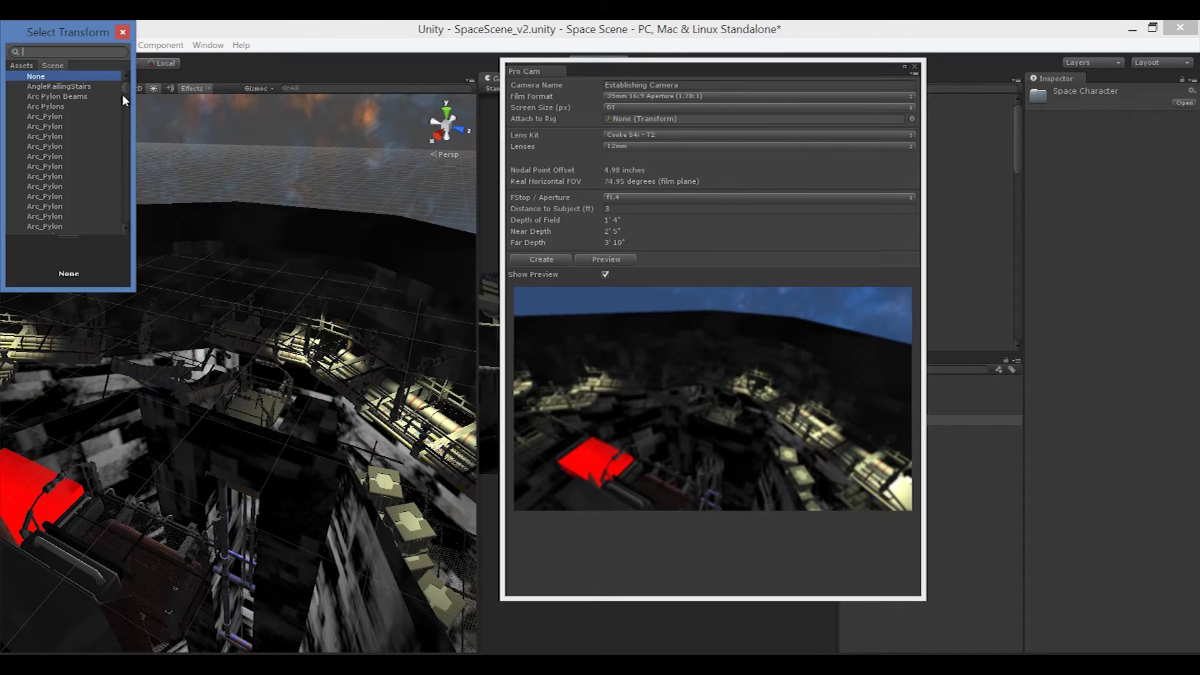
pyautogui.moveTo(125, 85); pyautogui.dragTo(124, 126)
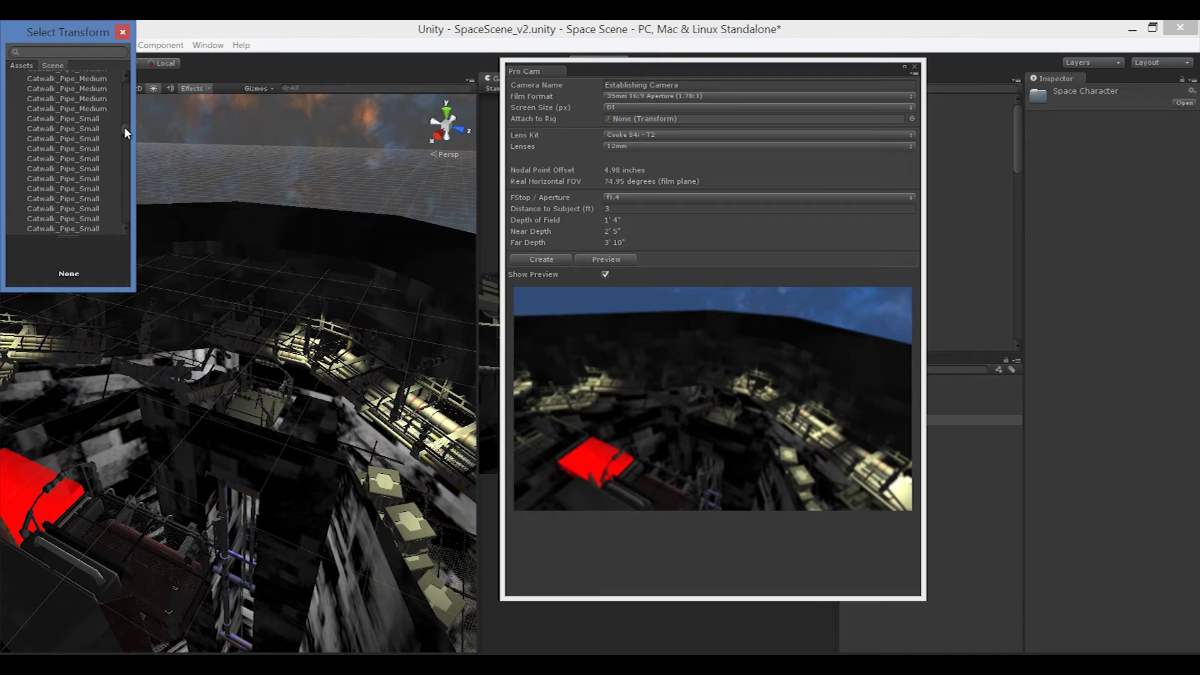
pyautogui.click(123, 32)
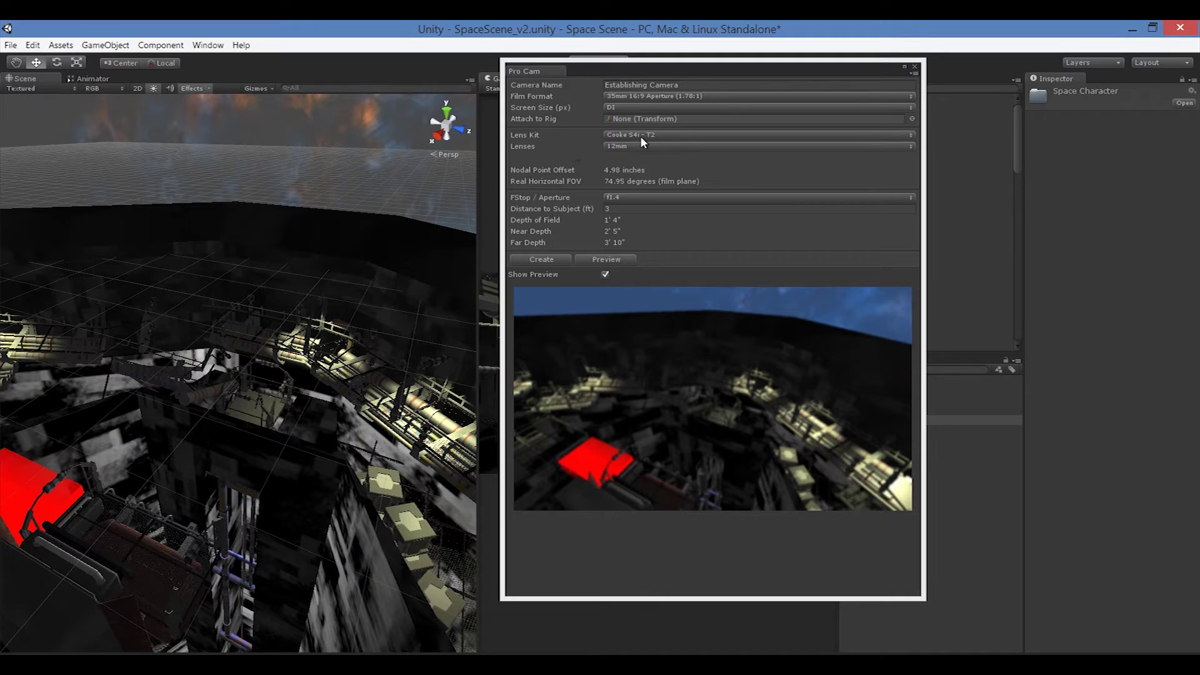
# - Try the 100mm lens from the Cooke S4i - T2 kit in the preview, and switch back to the 12mm lens
pyautogui.click(624, 146)
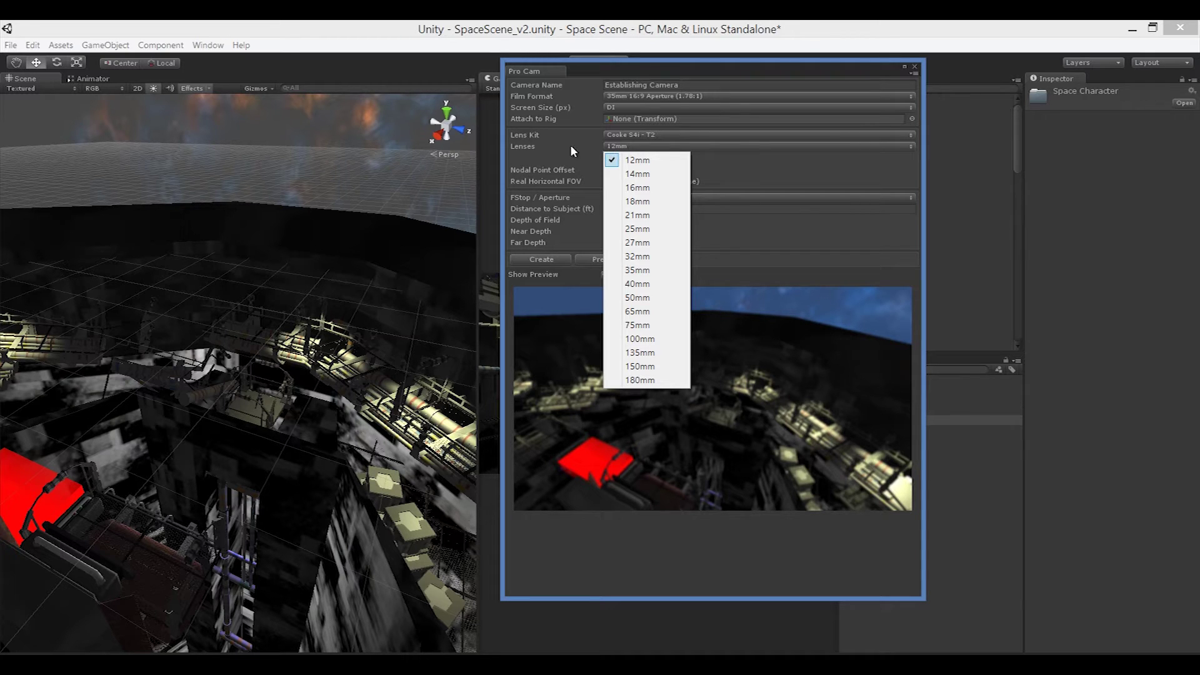
pyautogui.click(552, 146)
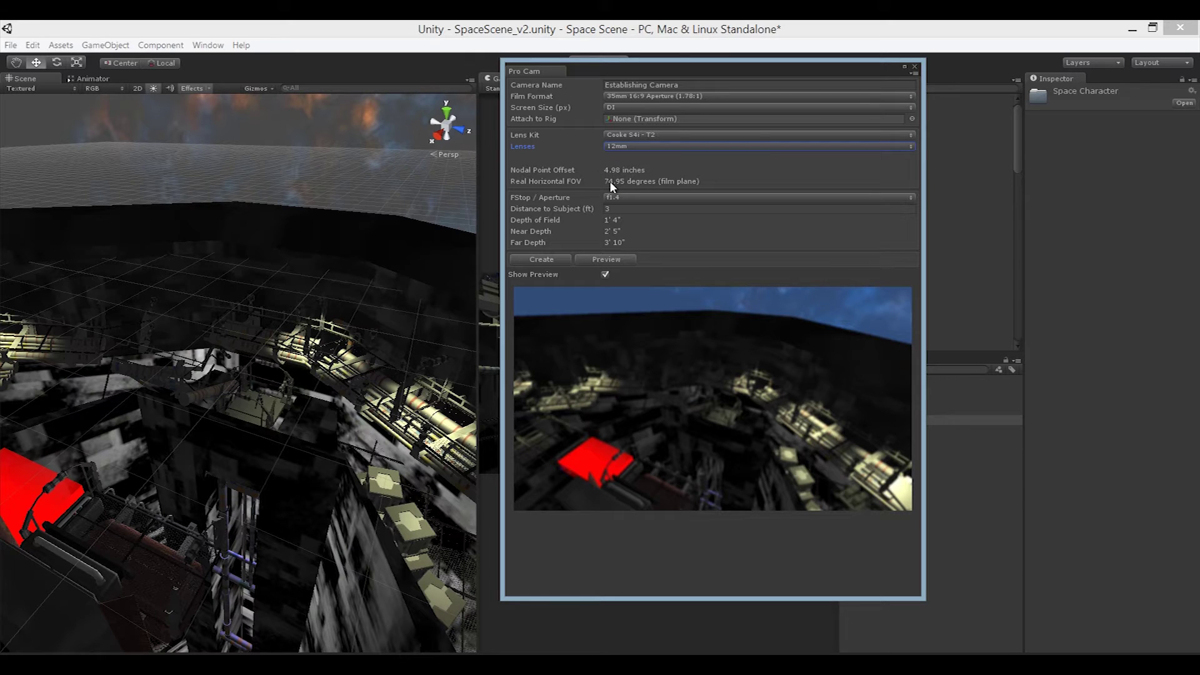
pyautogui.click(624, 147)
pyautogui.click(647, 338)
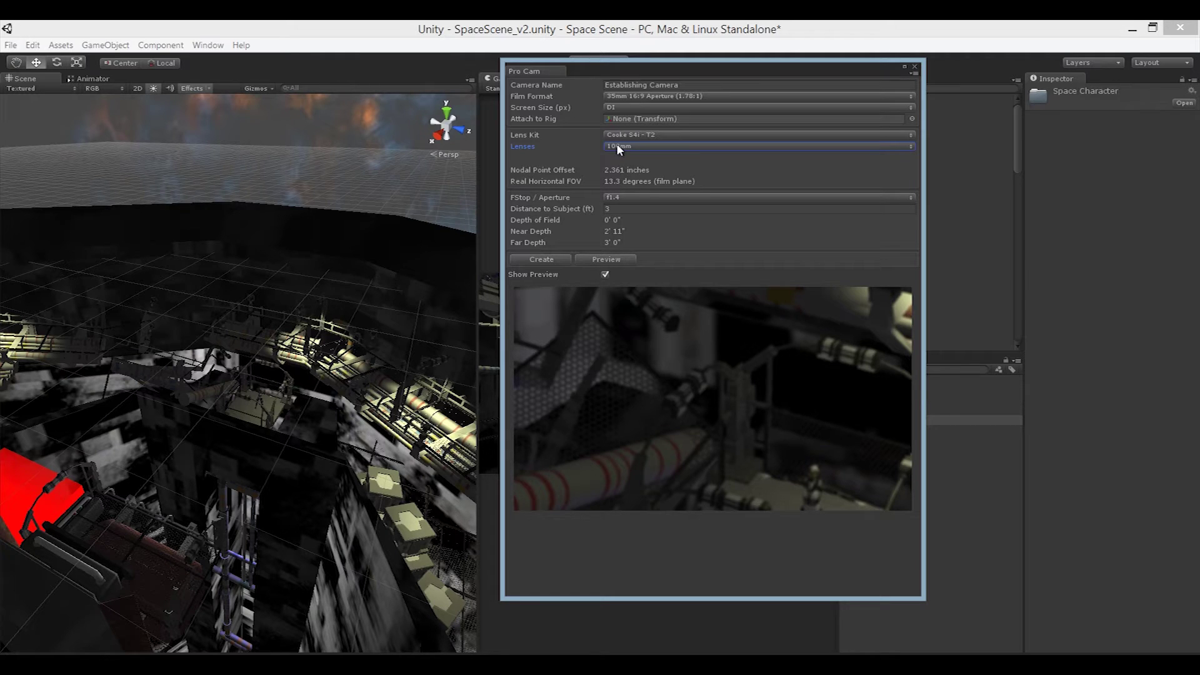
pyautogui.click(617, 146)
pyautogui.click(625, 160)
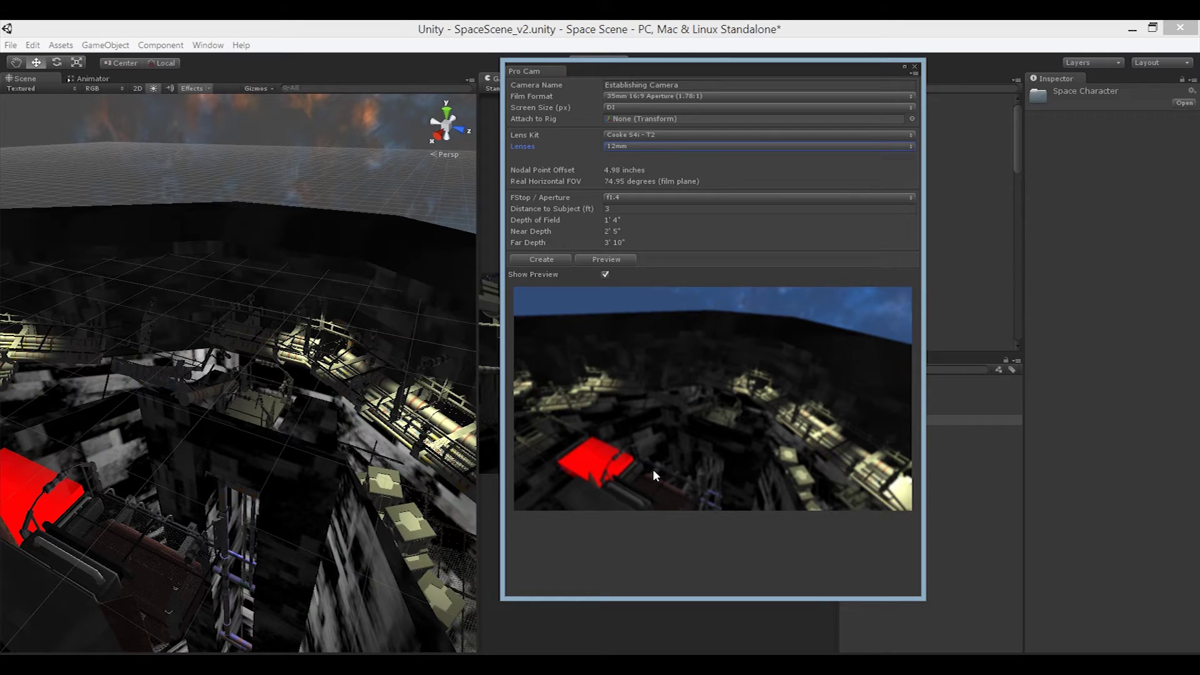
# - Try the f8 aperture, set the distance to subject to 100 ft, and return the aperture to f1.4
pyautogui.click(614, 197)
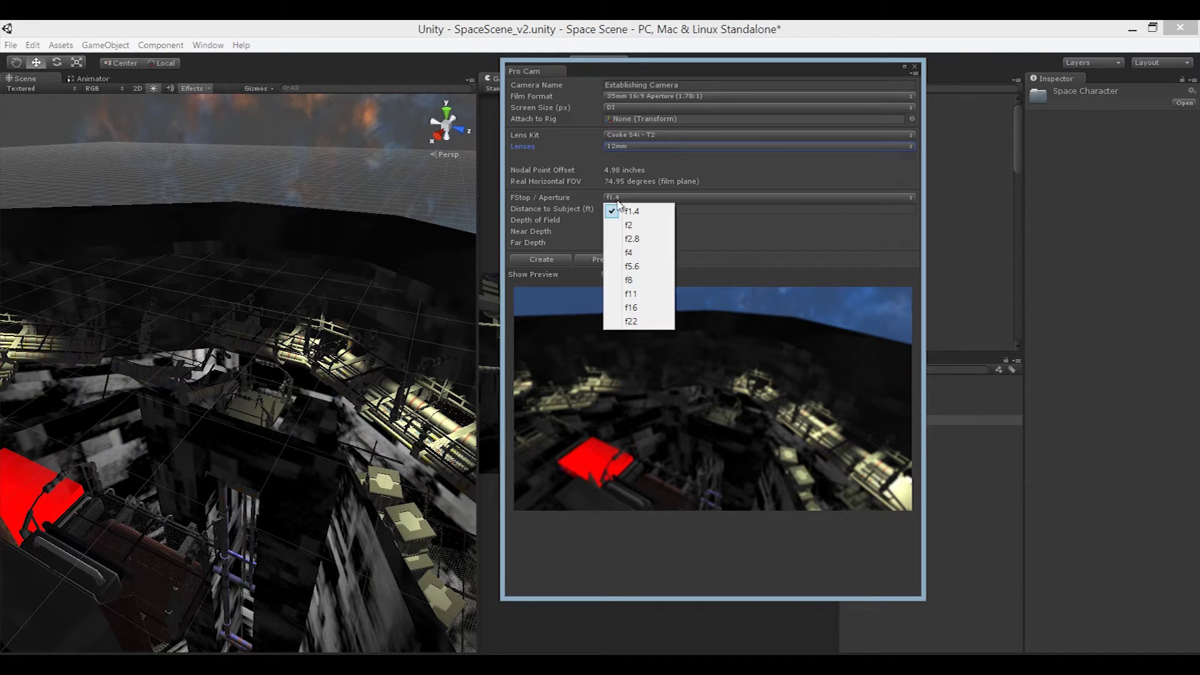
pyautogui.click(636, 281)
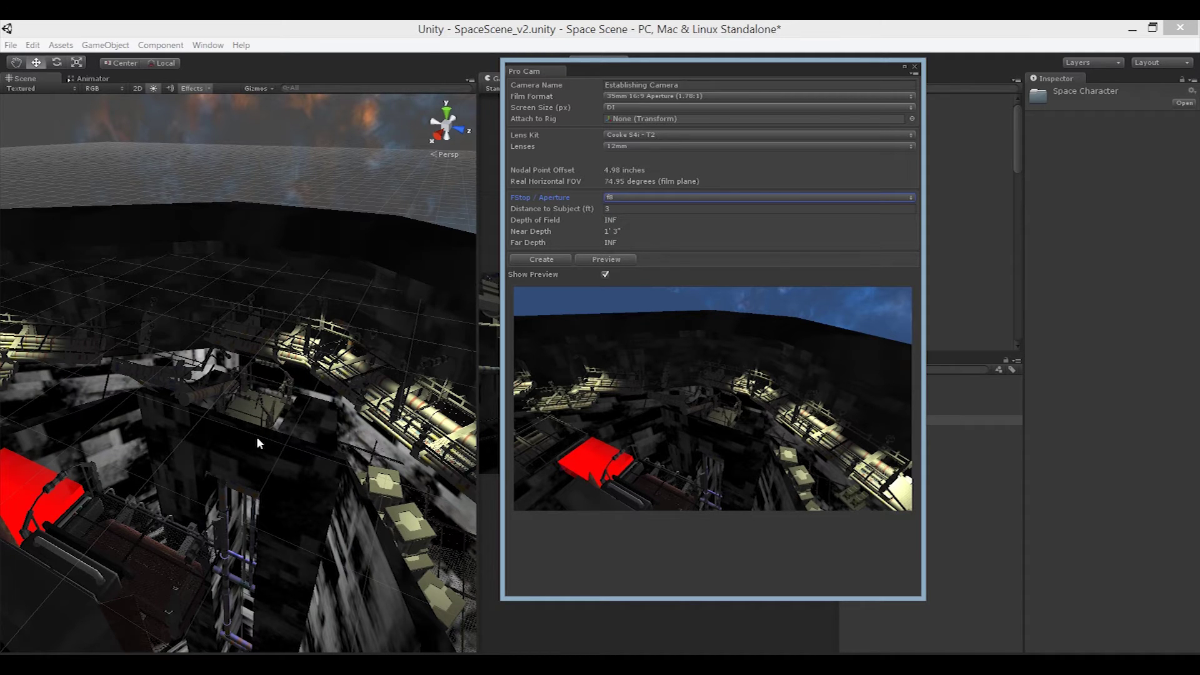
pyautogui.click(623, 208)
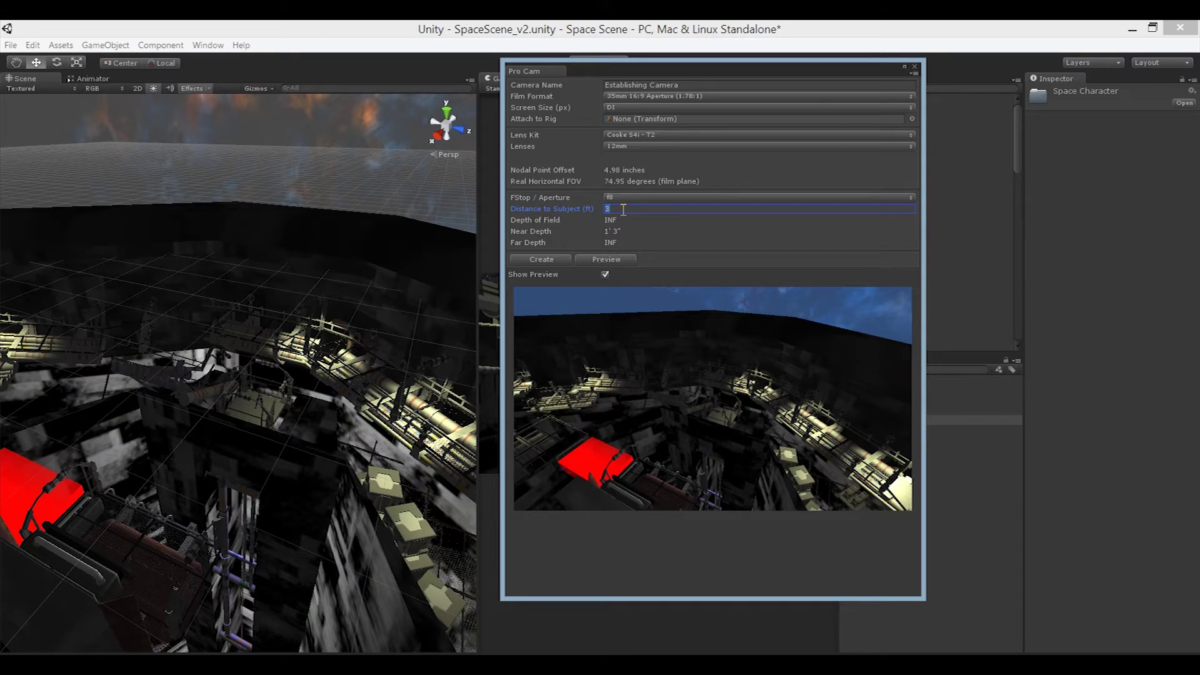
pyautogui.write('100')
pyautogui.click(643, 198)
pyautogui.click(644, 205)
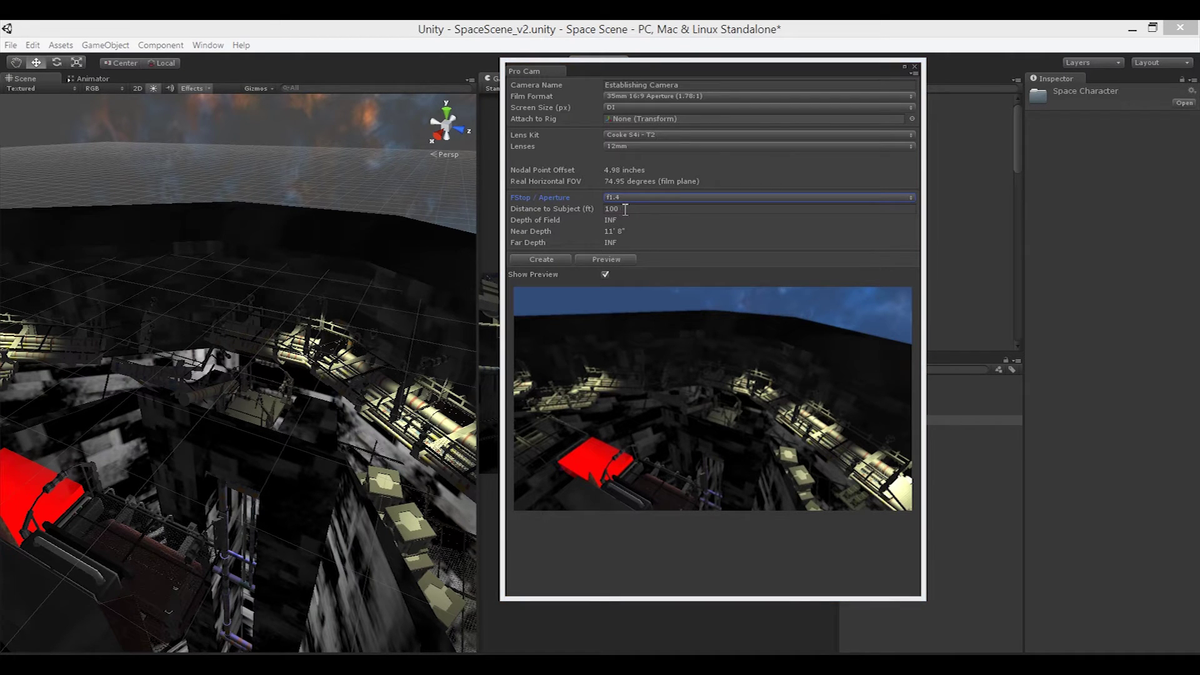
# - Create the configured camera, close the Pro Cam window, and select the new Establishing Camera object in the scene
pyautogui.click(541, 259)
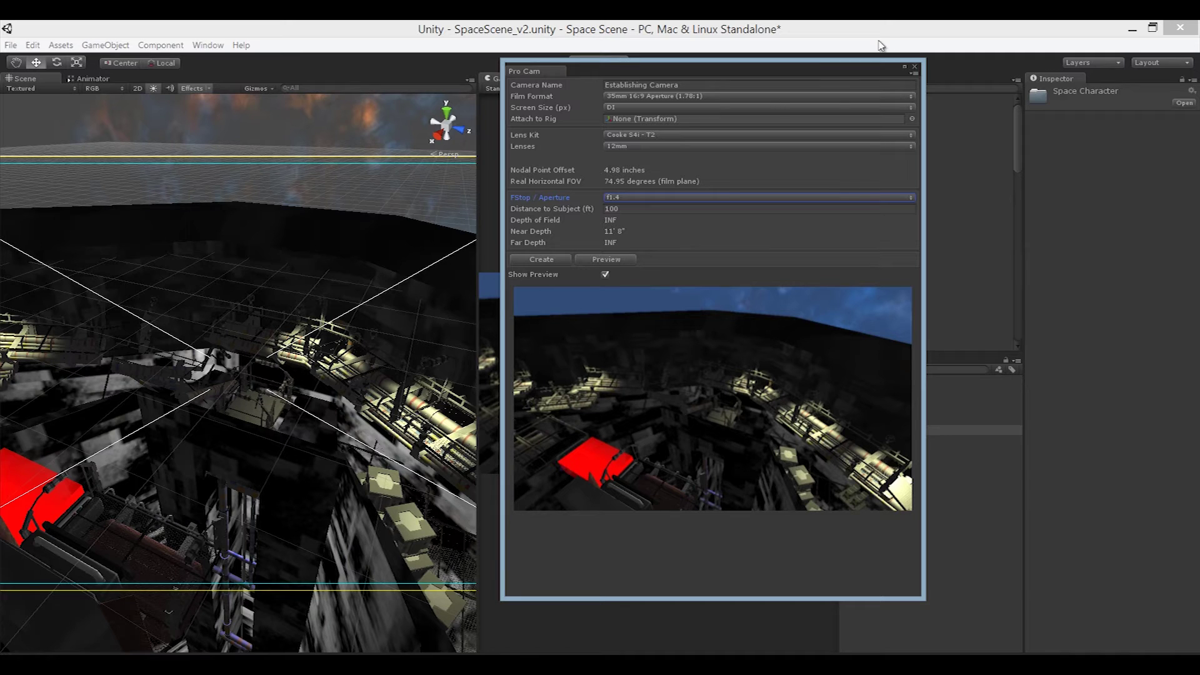
pyautogui.click(915, 68)
pyautogui.keyDown('alt'); pyautogui.moveTo(325, 437); pyautogui.dragTo(561, 407); pyautogui.keyUp('alt')
pyautogui.keyDown('alt'); pyautogui.moveTo(469, 403); pyautogui.dragTo(397, 431); pyautogui.keyUp('alt')
pyautogui.scroll(-8, 1013, 146)
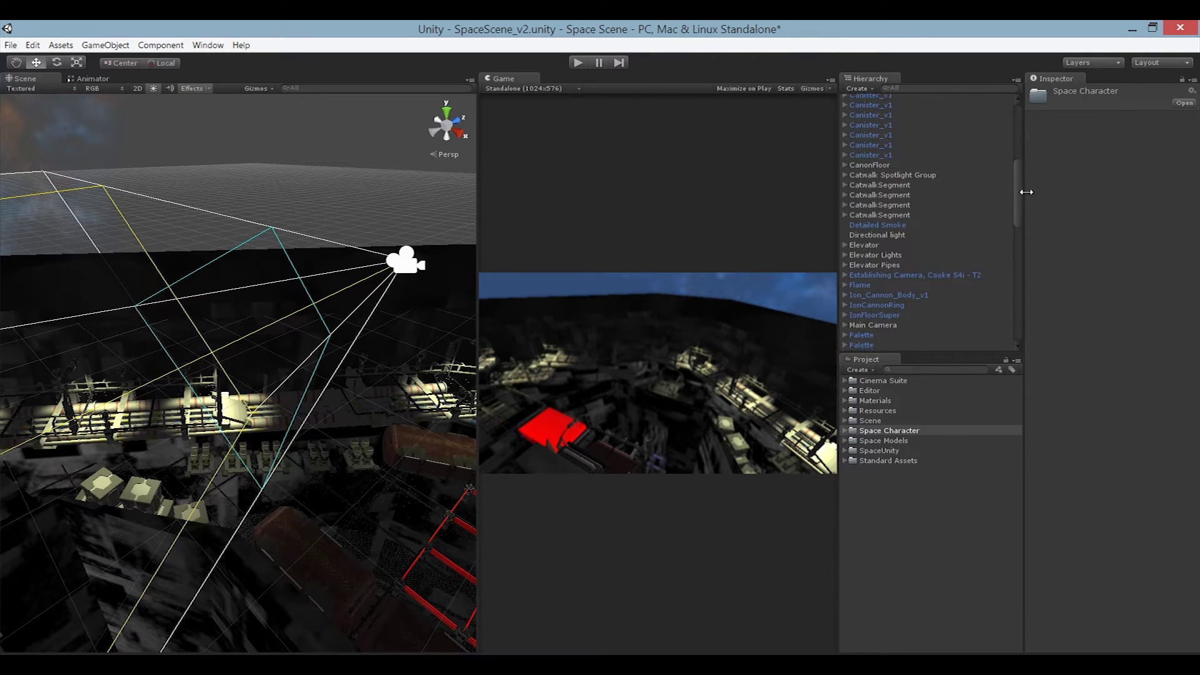
pyautogui.click(874, 276)
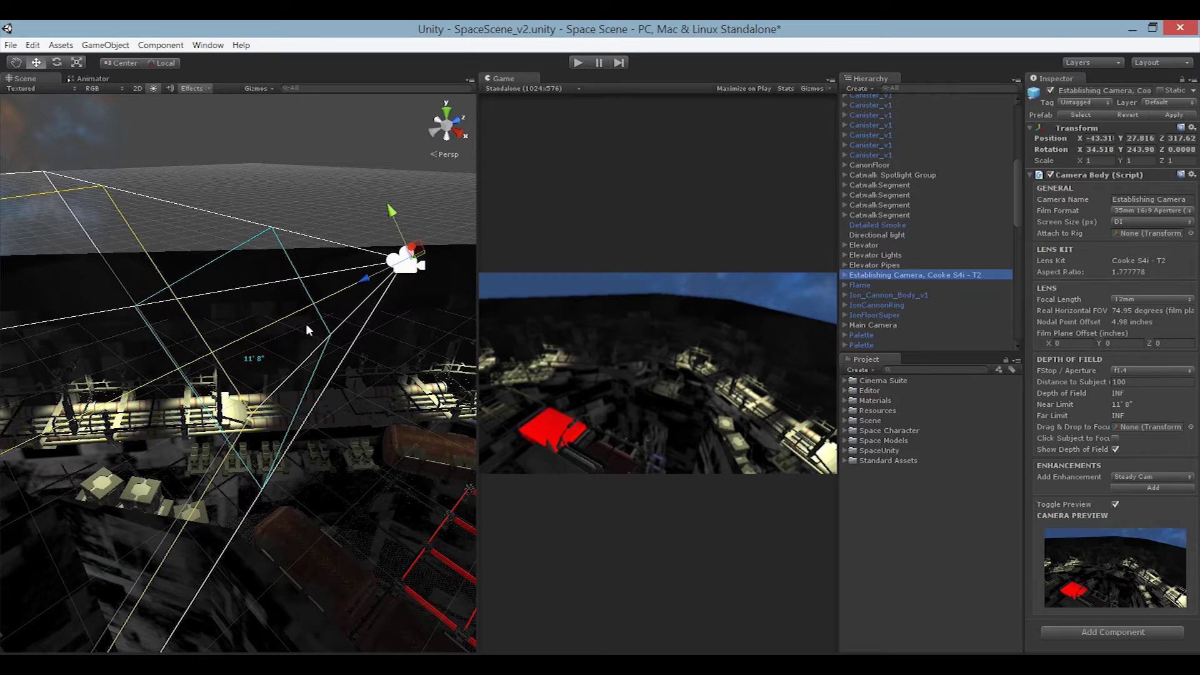
# - Examine the Establishing Camera's view cone from several angles in the scene, and widen the Hierarchy and Inspector areas
pyautogui.moveTo(308, 377); pyautogui.dragTo(295, 355, button='right')
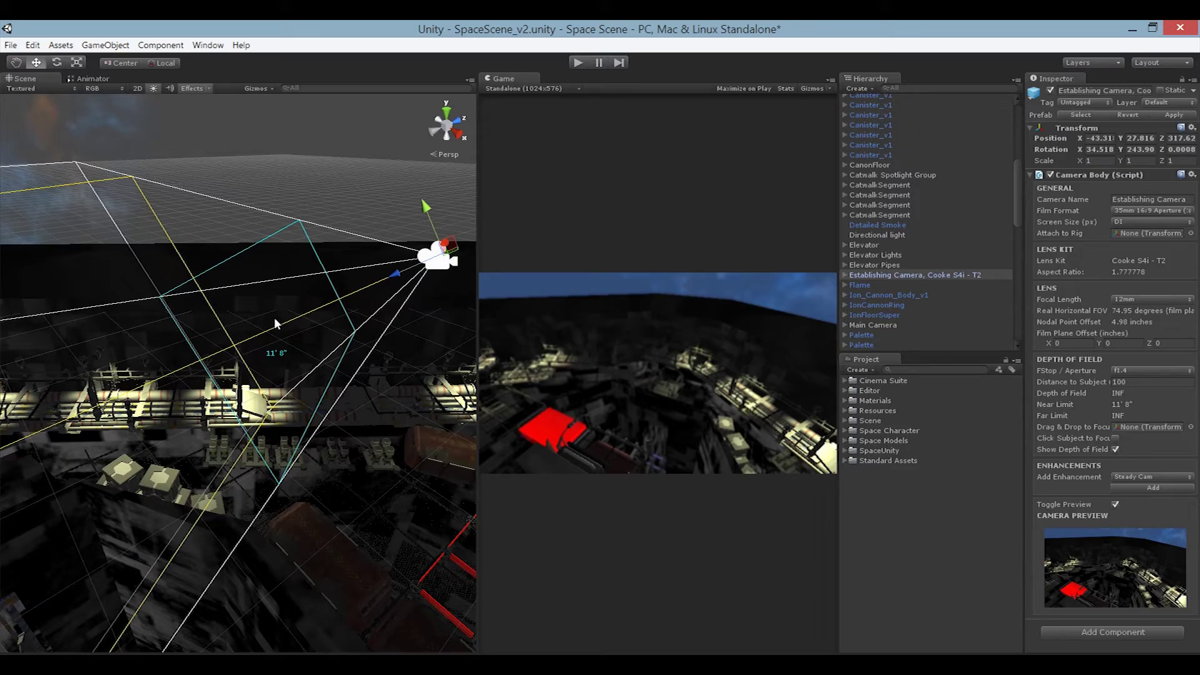
pyautogui.keyDown('alt'); pyautogui.moveTo(268, 320); pyautogui.dragTo(113, 341); pyautogui.keyUp('alt')
pyautogui.keyDown('alt'); pyautogui.moveTo(156, 405); pyautogui.dragTo(147, 368); pyautogui.keyUp('alt')
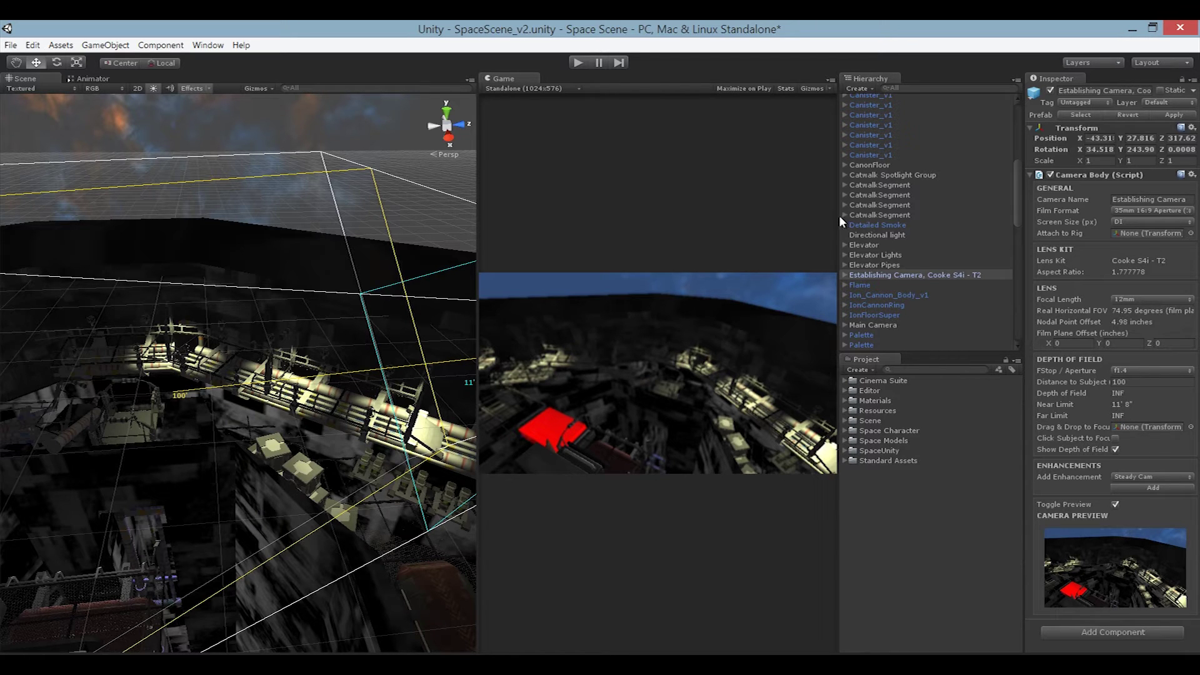
pyautogui.moveTo(839, 216); pyautogui.dragTo(781, 215)
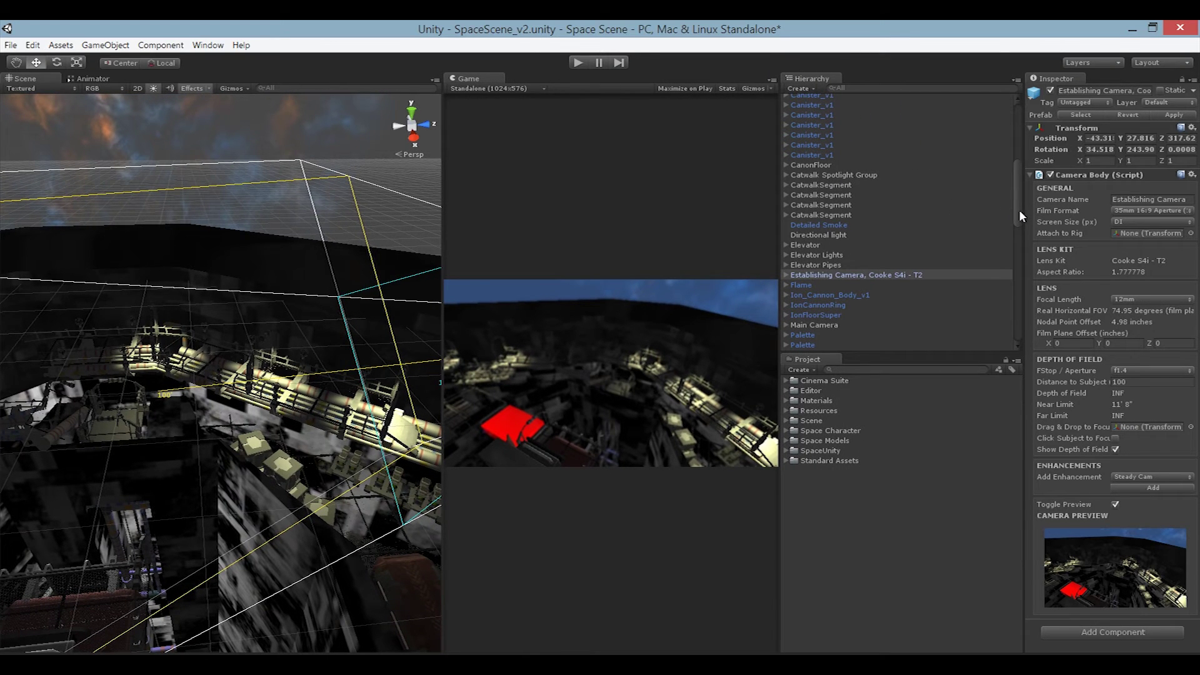
pyautogui.moveTo(1024, 216); pyautogui.dragTo(949, 215)
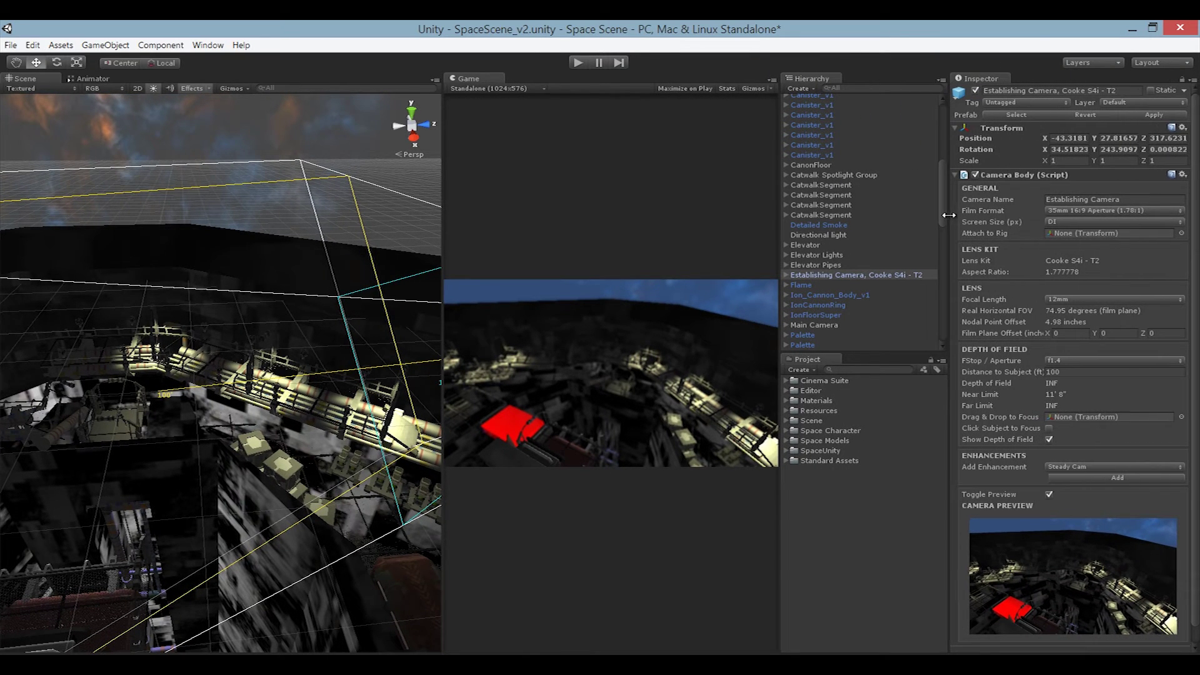
# - Review the camera's film format options and the game view resolutions, keeping 35mm 16:9 Aperture (1.78:1) and Standalone (1024x576)
pyautogui.click(1061, 210)
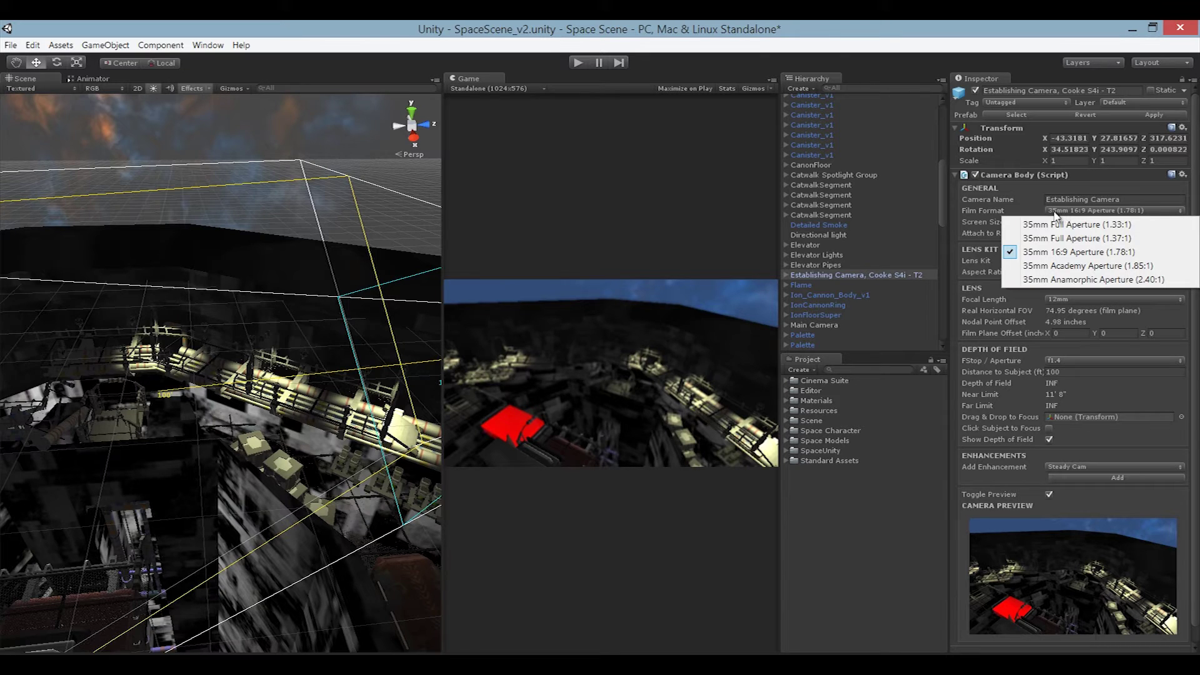
pyautogui.click(977, 212)
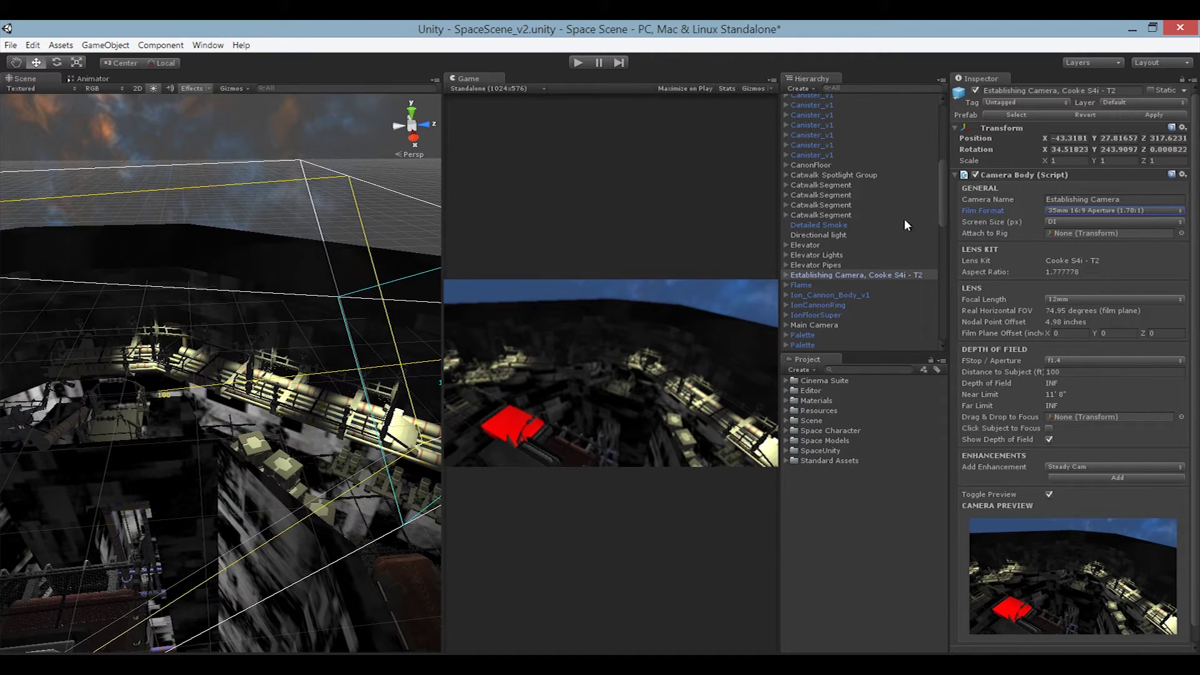
pyautogui.click(507, 89)
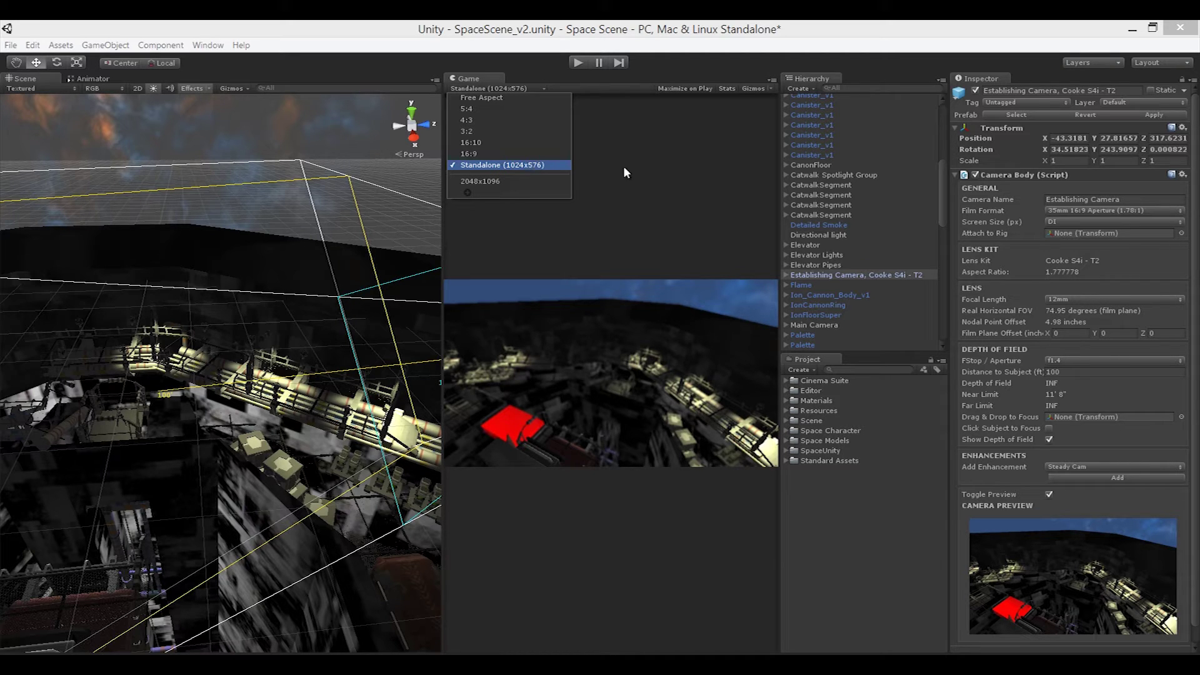
pyautogui.click(562, 166)
# - Try the 35mm Academy Aperture (1.85:1) and 35mm Full Aperture (1.37:1) film formats, and return to 35mm 16:9 Aperture (1.78:1)
pyautogui.click(1101, 211)
pyautogui.click(1078, 268)
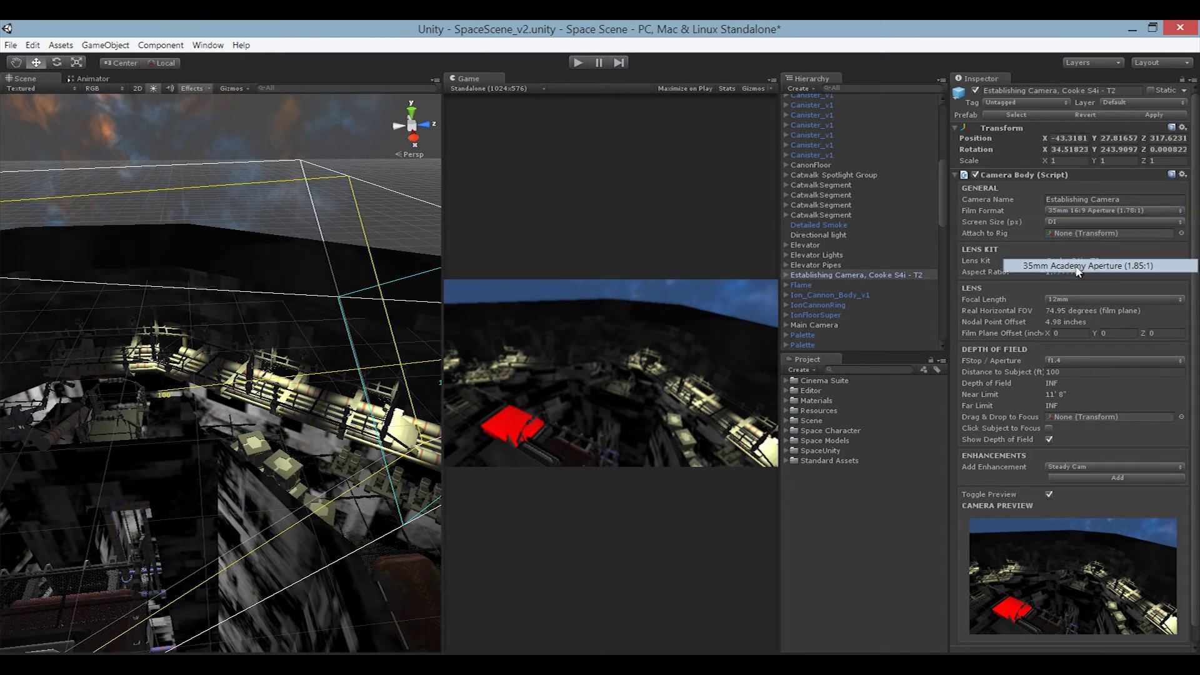
pyautogui.click(1122, 212)
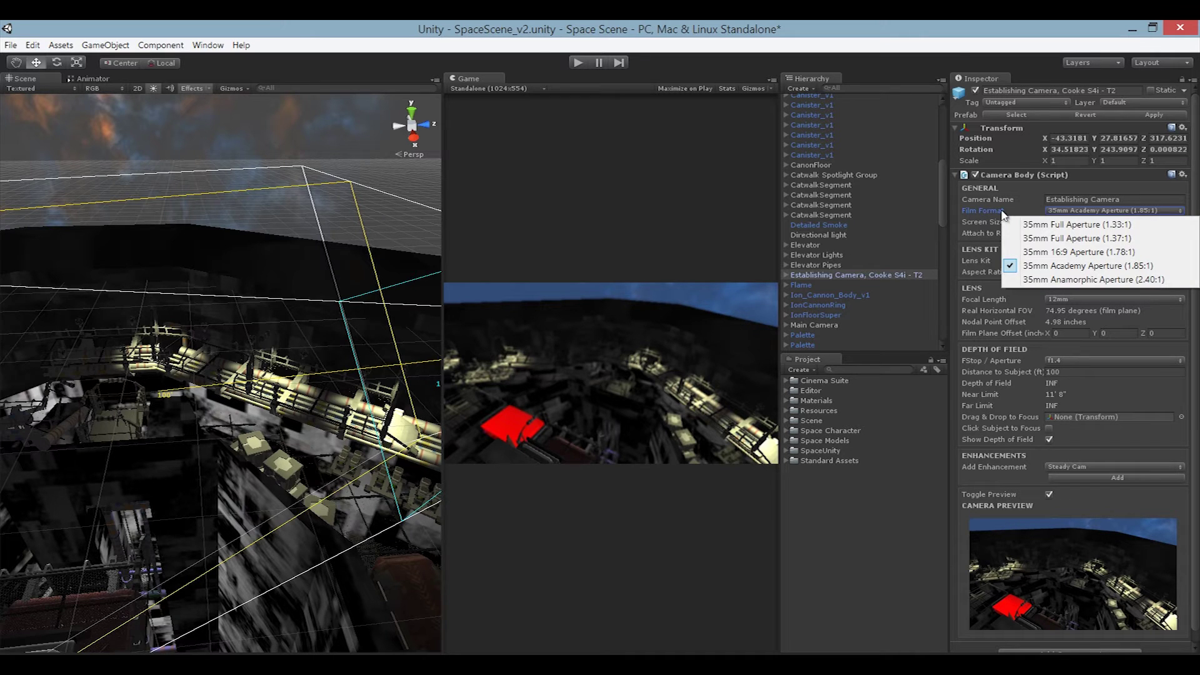
pyautogui.click(1060, 238)
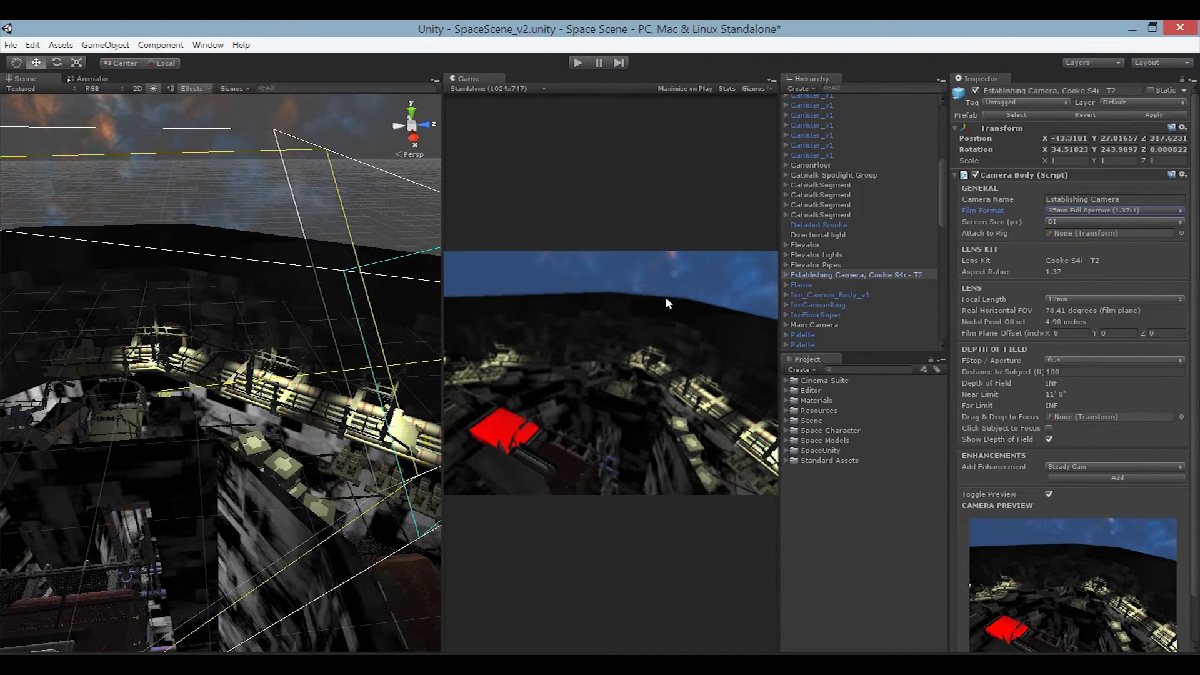
pyautogui.click(1097, 210)
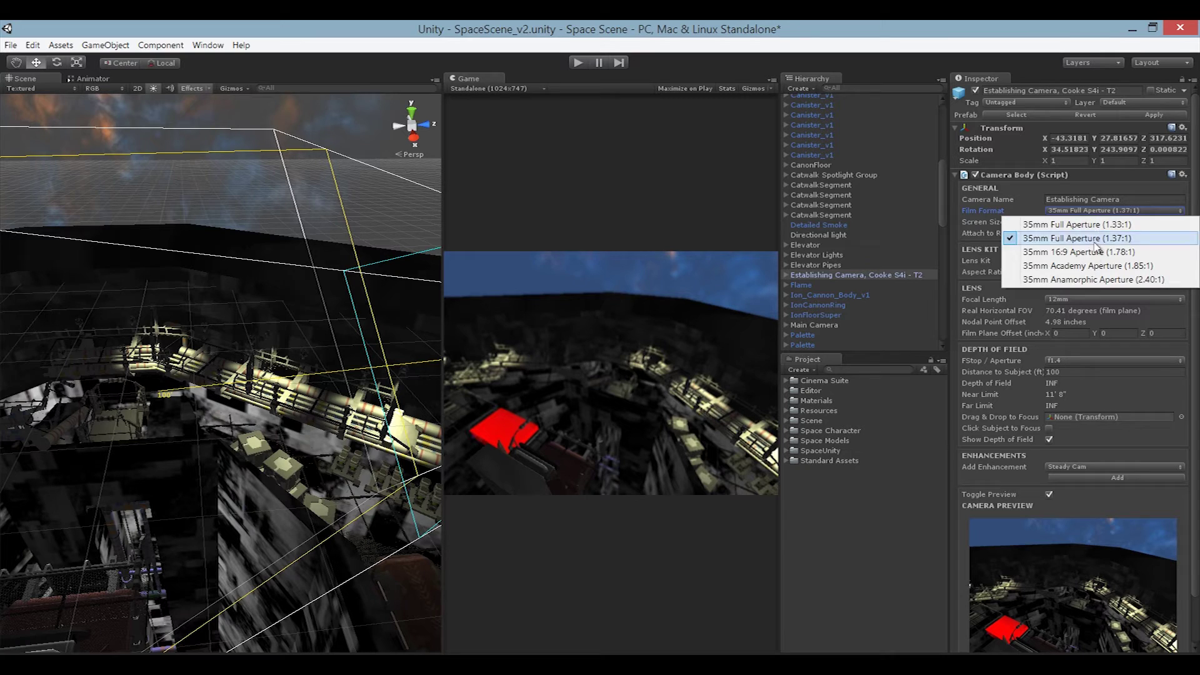
pyautogui.click(1094, 257)
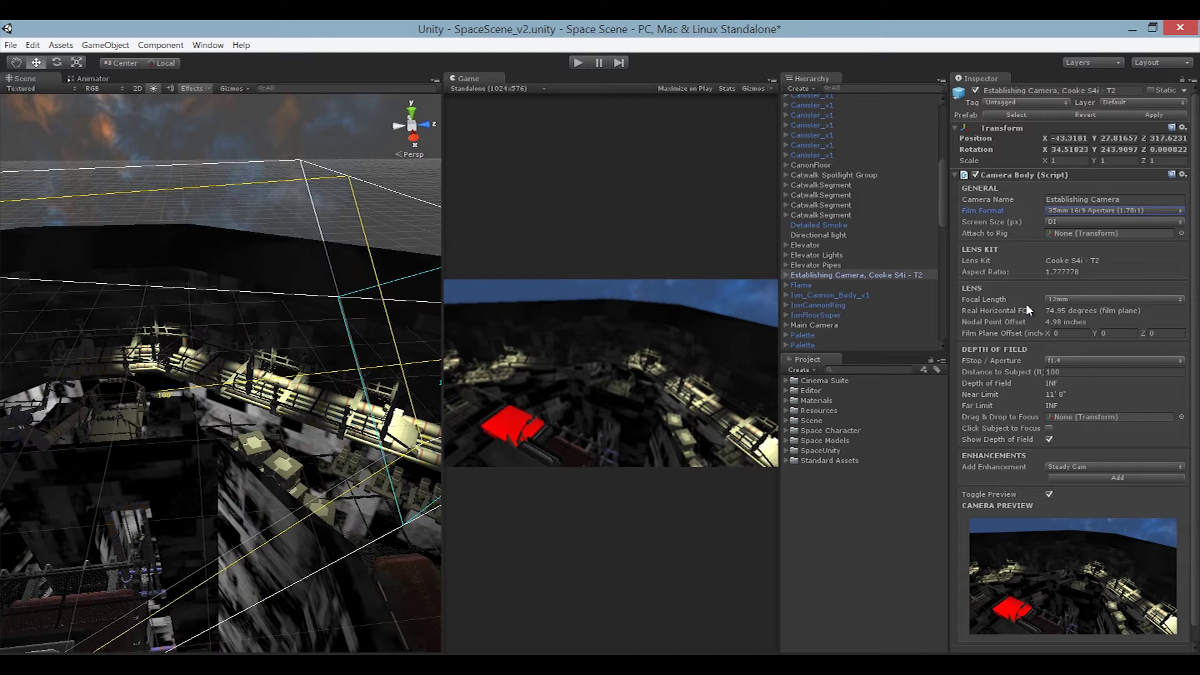
# - Enable Click Subject to Focus and focus the Establishing Camera on the character standing on the platform
pyautogui.keyDown('alt'); pyautogui.moveTo(219, 427); pyautogui.dragTo(169, 444); pyautogui.keyUp('alt')
pyautogui.scroll(5, 169, 445)
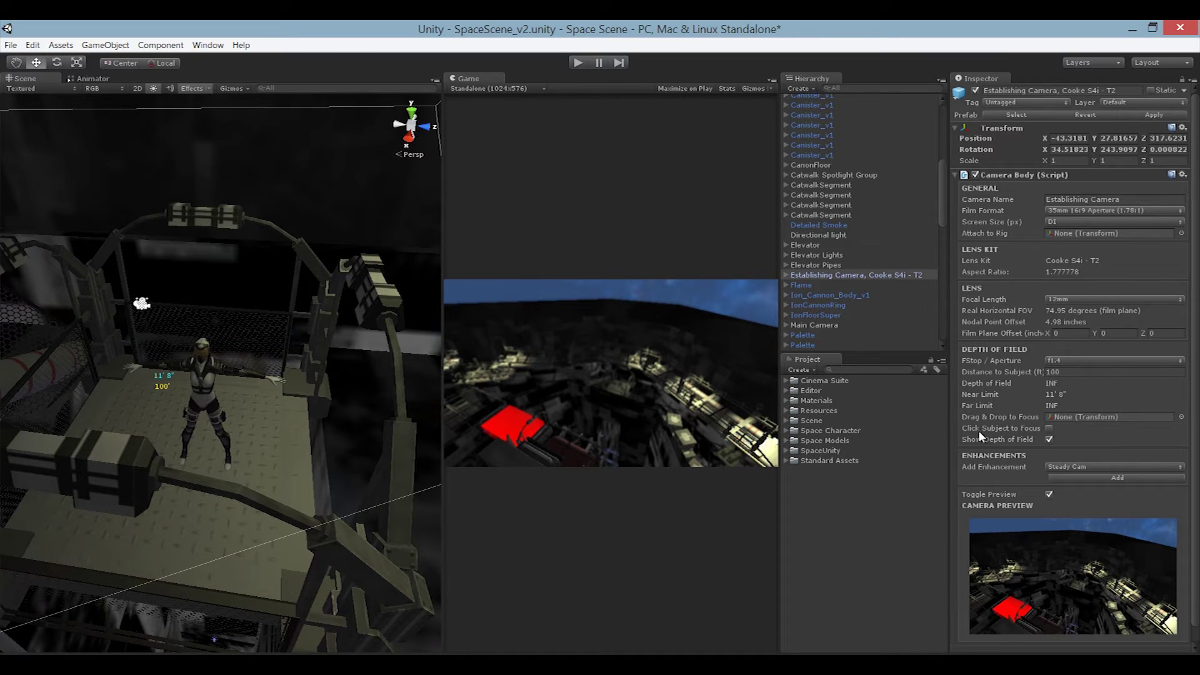
pyautogui.click(1050, 429)
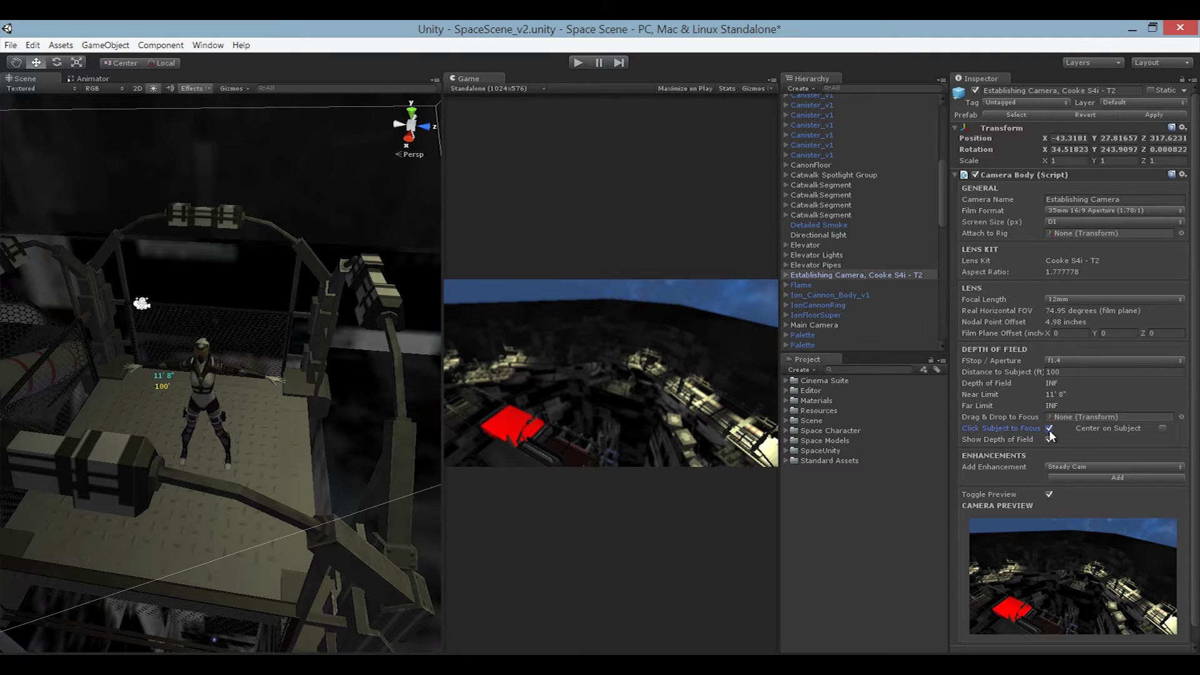
pyautogui.click(204, 363)
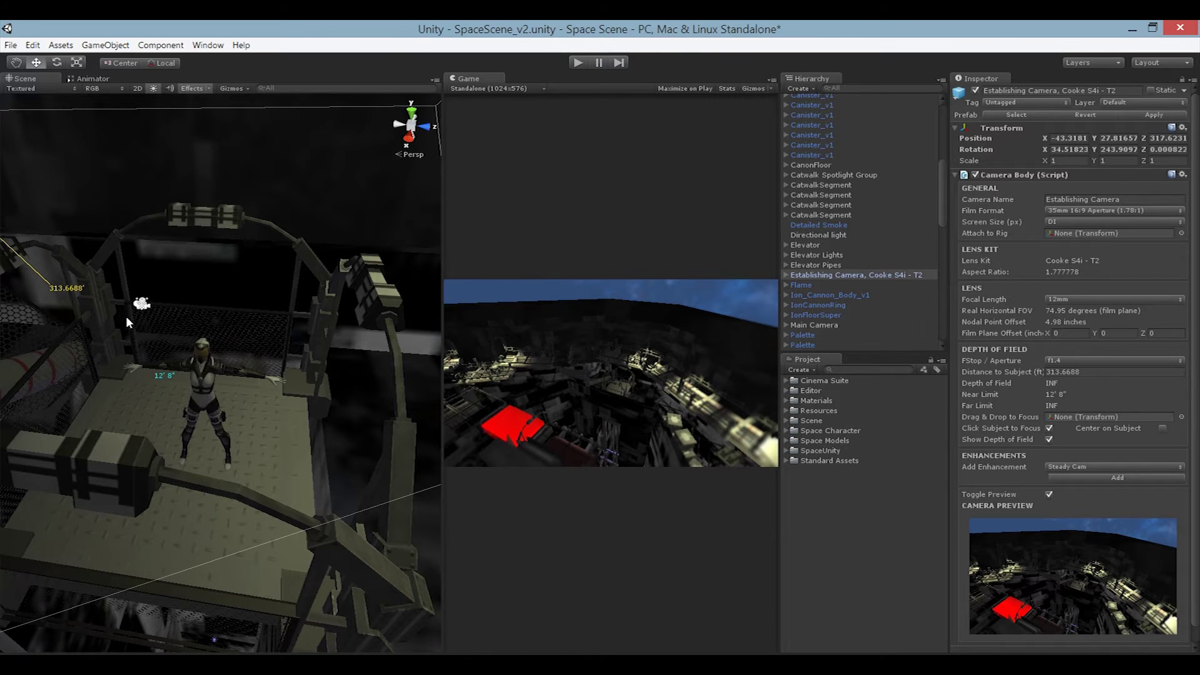
# - Enlarge the game view and set the Establishing Camera's focal length to 135mm
pyautogui.keyDown('alt'); pyautogui.moveTo(129, 314); pyautogui.dragTo(323, 280); pyautogui.keyUp('alt')
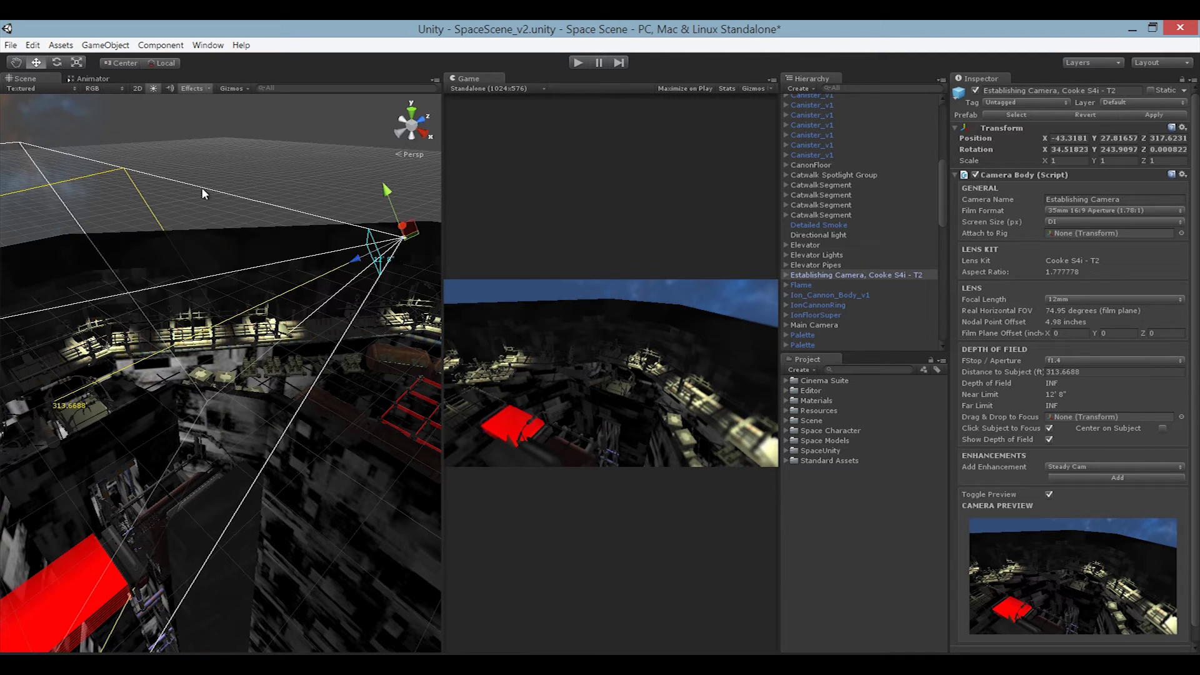
pyautogui.moveTo(442, 193); pyautogui.dragTo(223, 185)
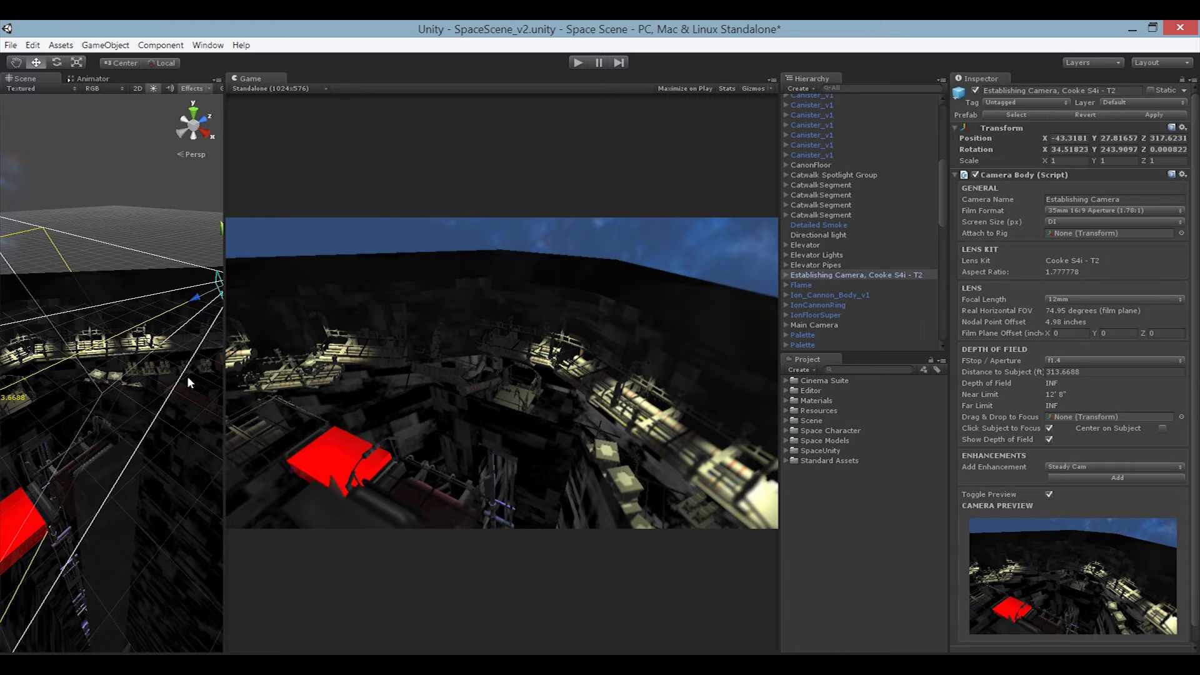
pyautogui.keyDown('alt'); pyautogui.moveTo(149, 371); pyautogui.dragTo(151, 317); pyautogui.keyUp('alt')
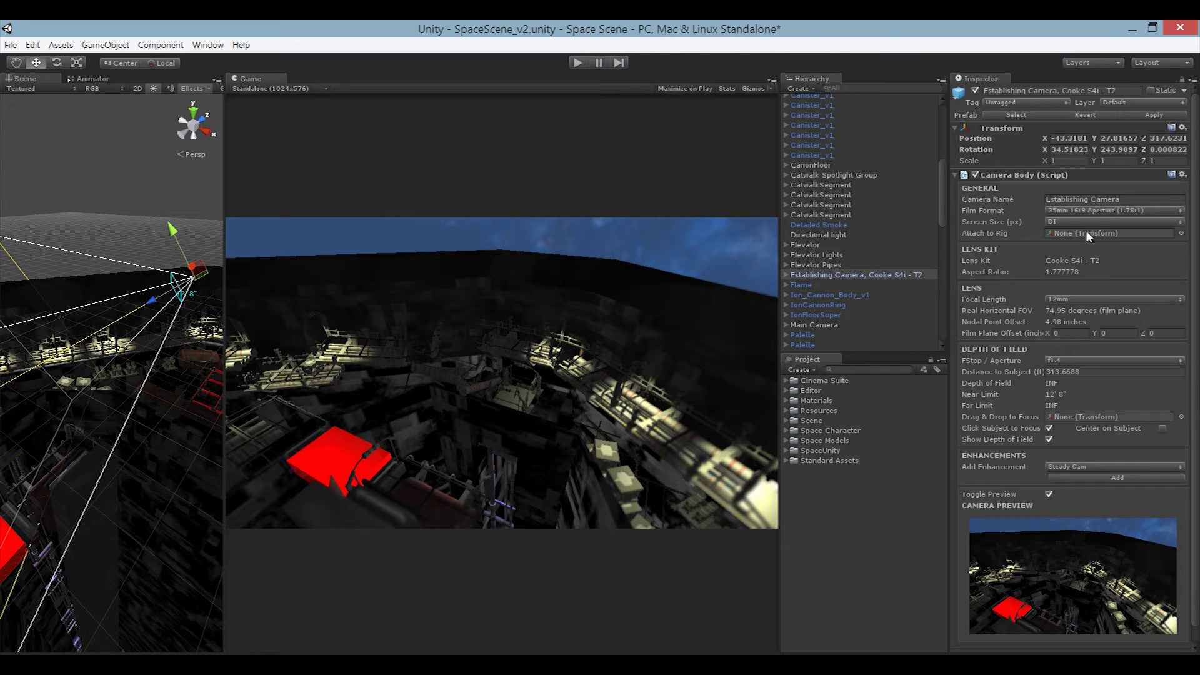
pyautogui.click(1093, 300)
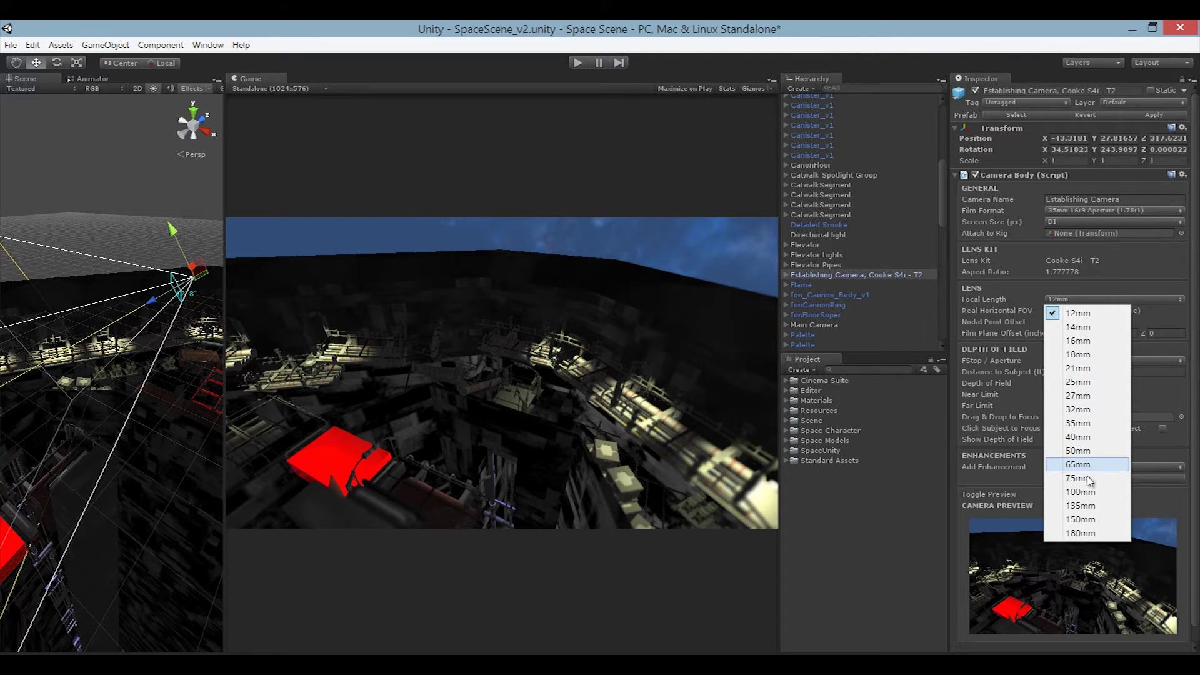
pyautogui.click(1089, 507)
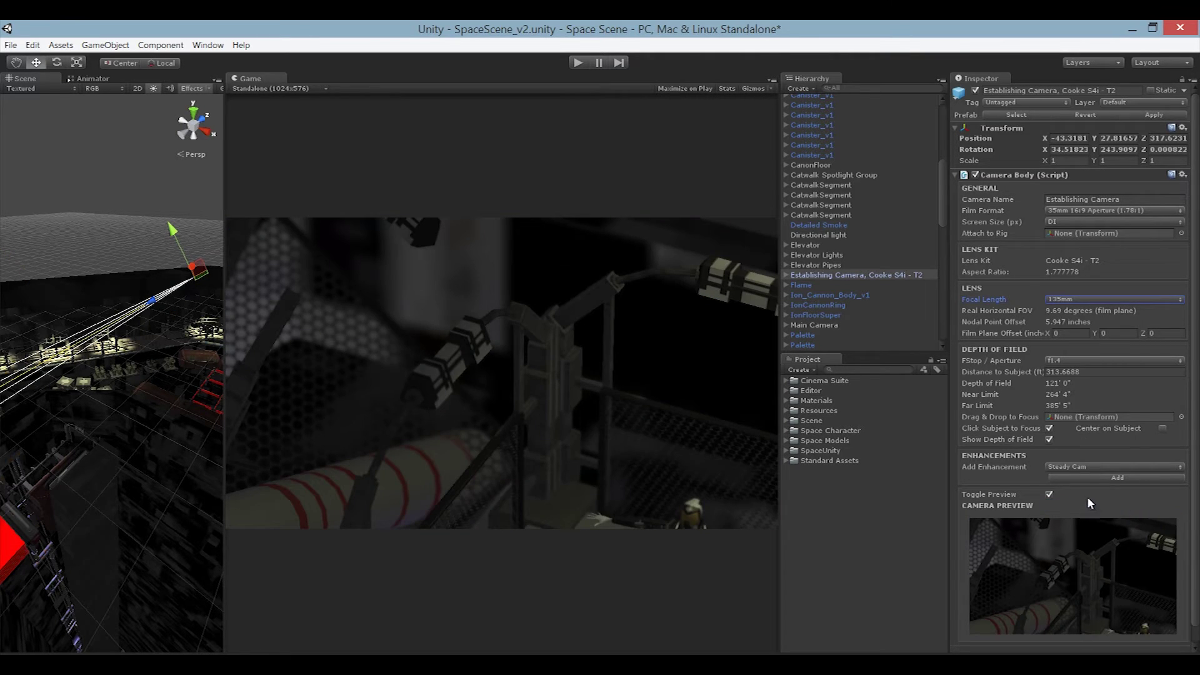
# - Rotate the Establishing Camera to about X 38.2, Y 247.1, Z 1.8 so the platform character is centred in the shot
pyautogui.keyDown('alt'); pyautogui.moveTo(188, 352); pyautogui.dragTo(134, 369); pyautogui.keyUp('alt')
pyautogui.click(56, 62)
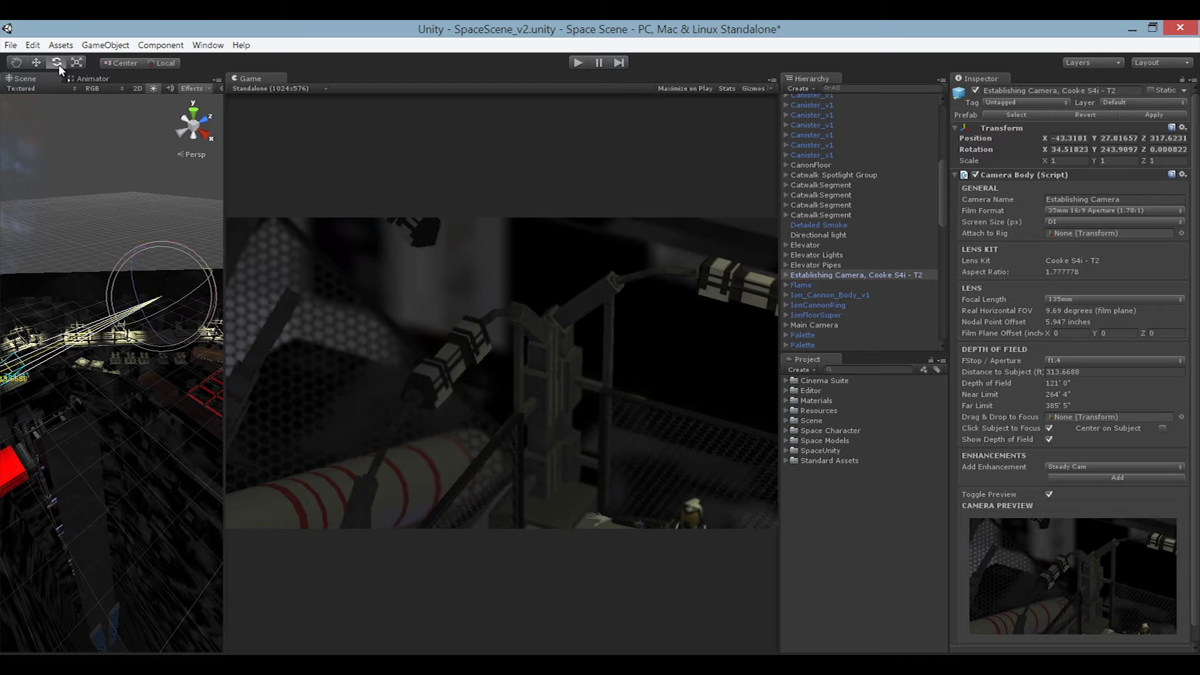
pyautogui.moveTo(174, 300); pyautogui.dragTo(178, 242)
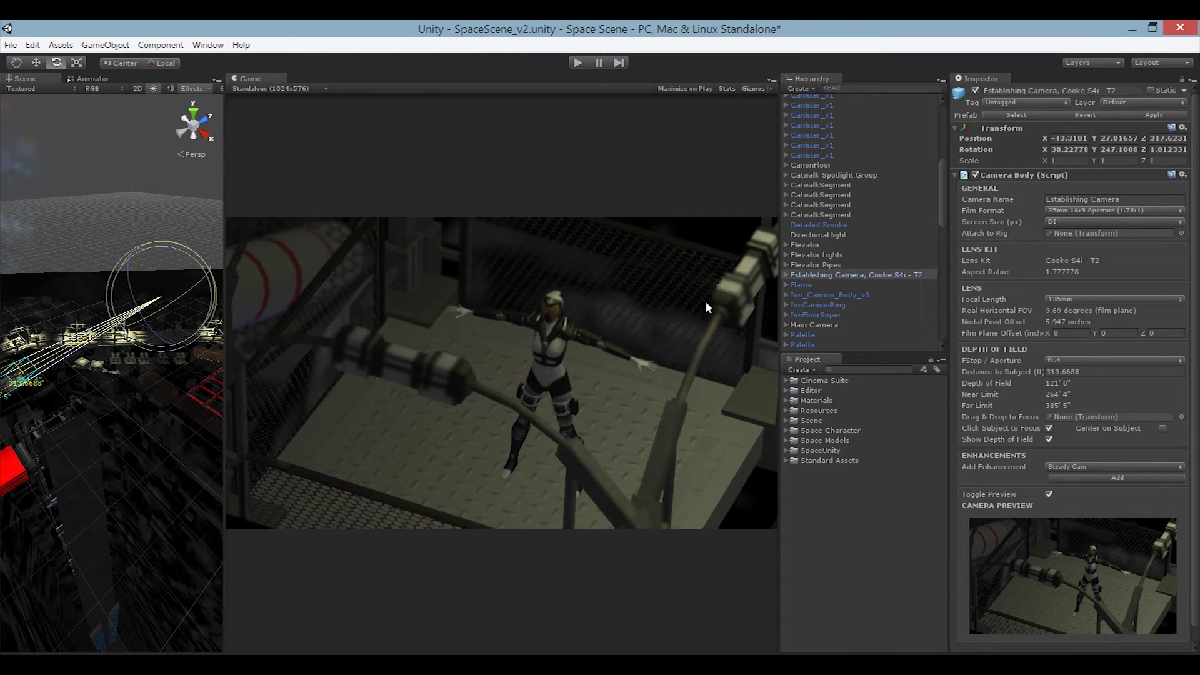
# - Set the Establishing Camera's aperture to f2.8, and enlarge the scene view to examine the depth of field around the character
pyautogui.keyDown('alt'); pyautogui.moveTo(143, 410); pyautogui.dragTo(177, 374); pyautogui.keyUp('alt')
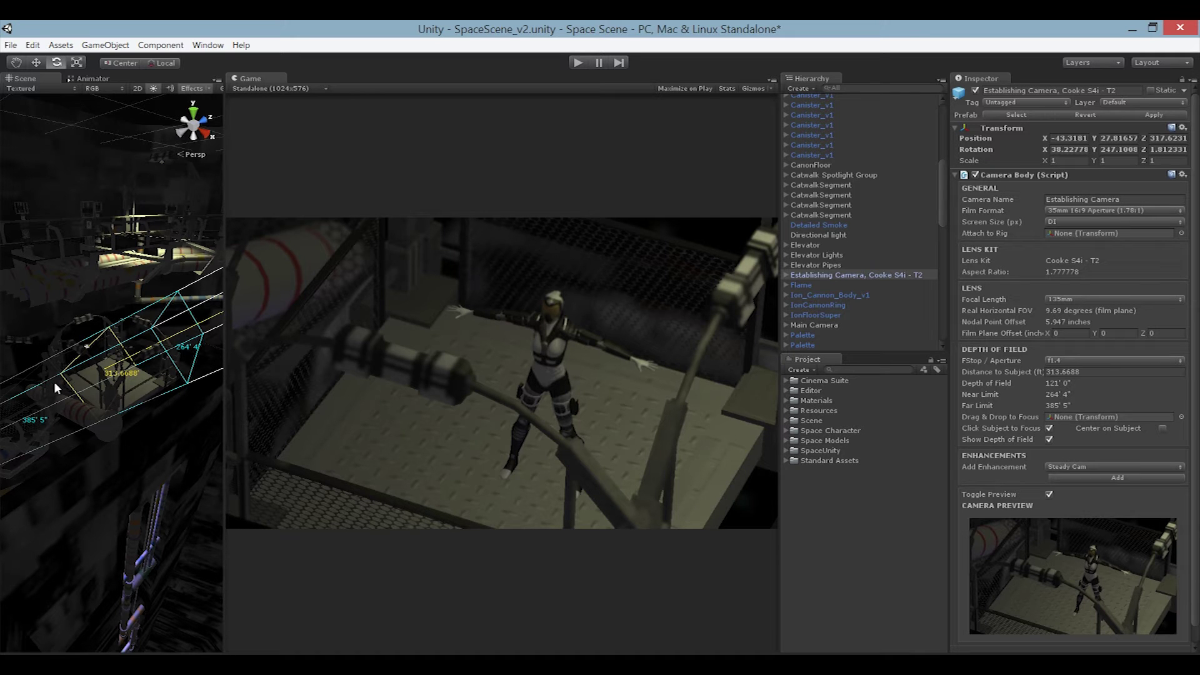
pyautogui.keyDown('alt'); pyautogui.moveTo(108, 394); pyautogui.dragTo(145, 359); pyautogui.keyUp('alt')
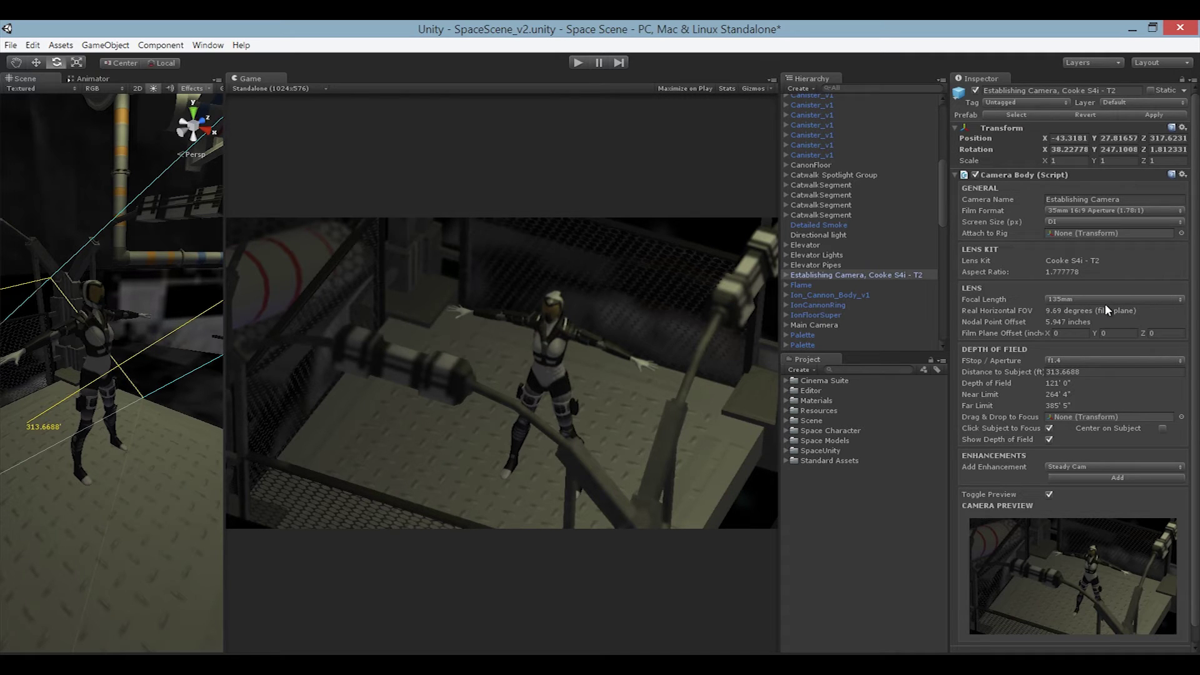
pyautogui.click(1072, 361)
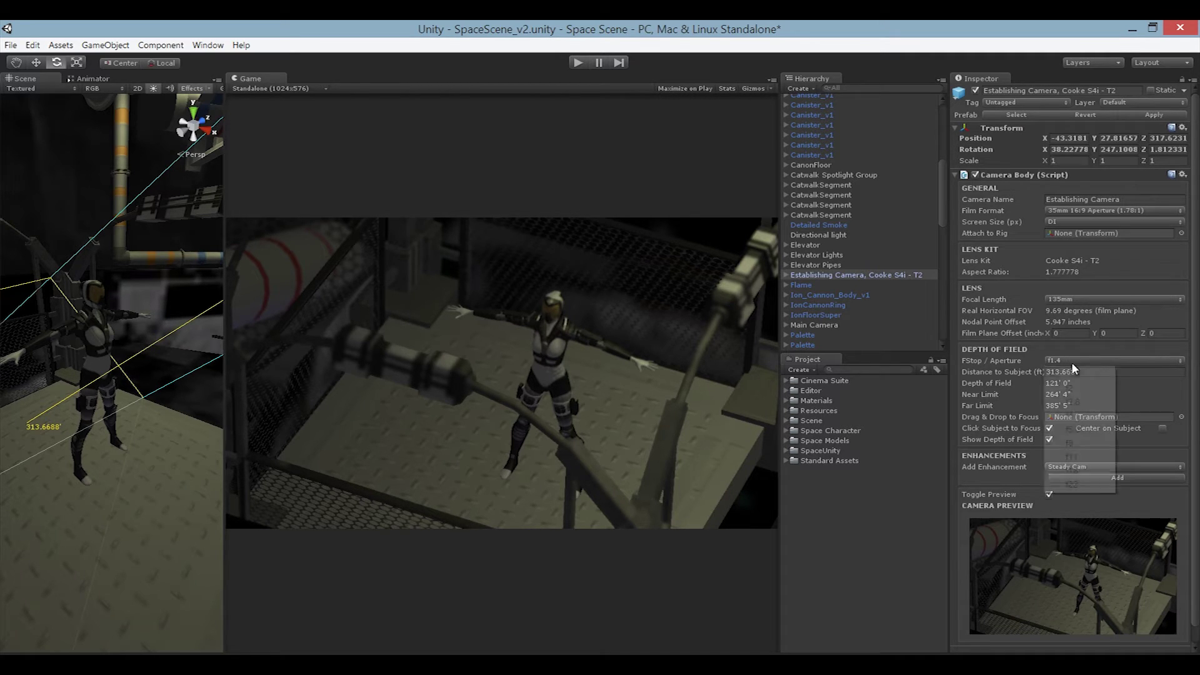
pyautogui.click(1078, 402)
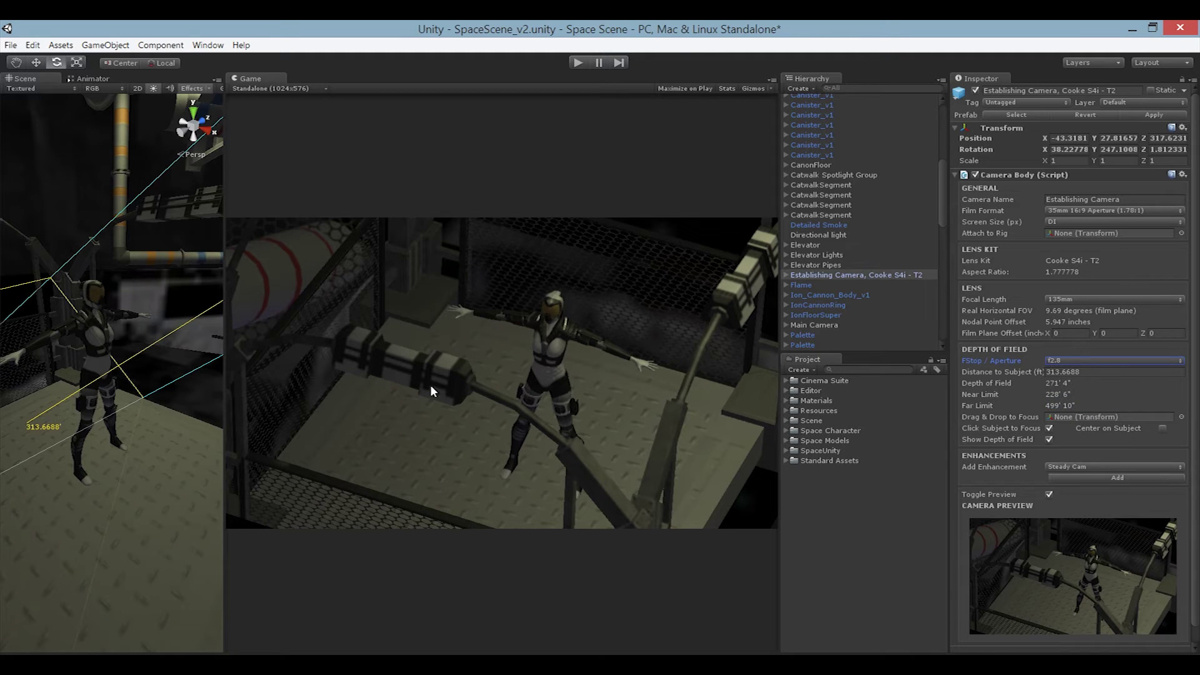
pyautogui.keyDown('alt'); pyautogui.moveTo(141, 350); pyautogui.dragTo(129, 348); pyautogui.keyUp('alt')
pyautogui.moveTo(225, 306); pyautogui.dragTo(424, 302)
pyautogui.moveTo(288, 339)
pyautogui.keyDown('alt'); pyautogui.mouseDown()
pyautogui.moveTo(233, 334)
pyautogui.moveTo(276, 320)
pyautogui.mouseUp(); pyautogui.keyUp('alt')
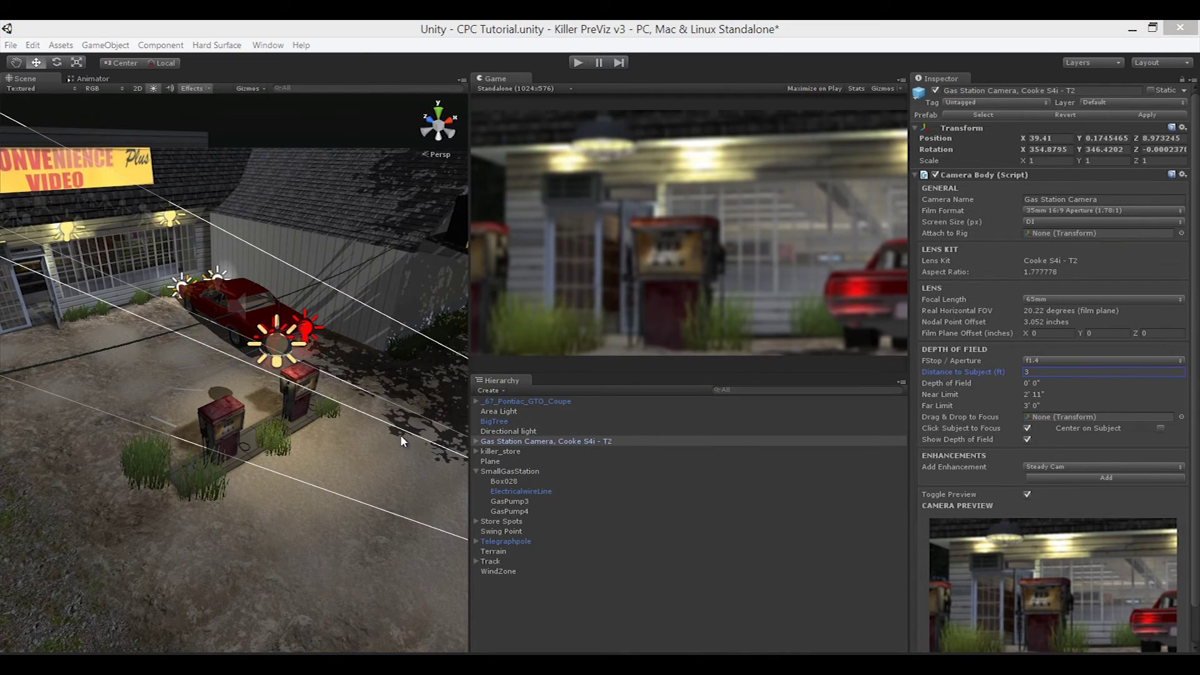
# - Examine where the Gas Station Camera stands and how its view cone covers the gas pumps
pyautogui.keyDown('alt'); pyautogui.moveTo(339, 434); pyautogui.dragTo(346, 440); pyautogui.keyUp('alt')
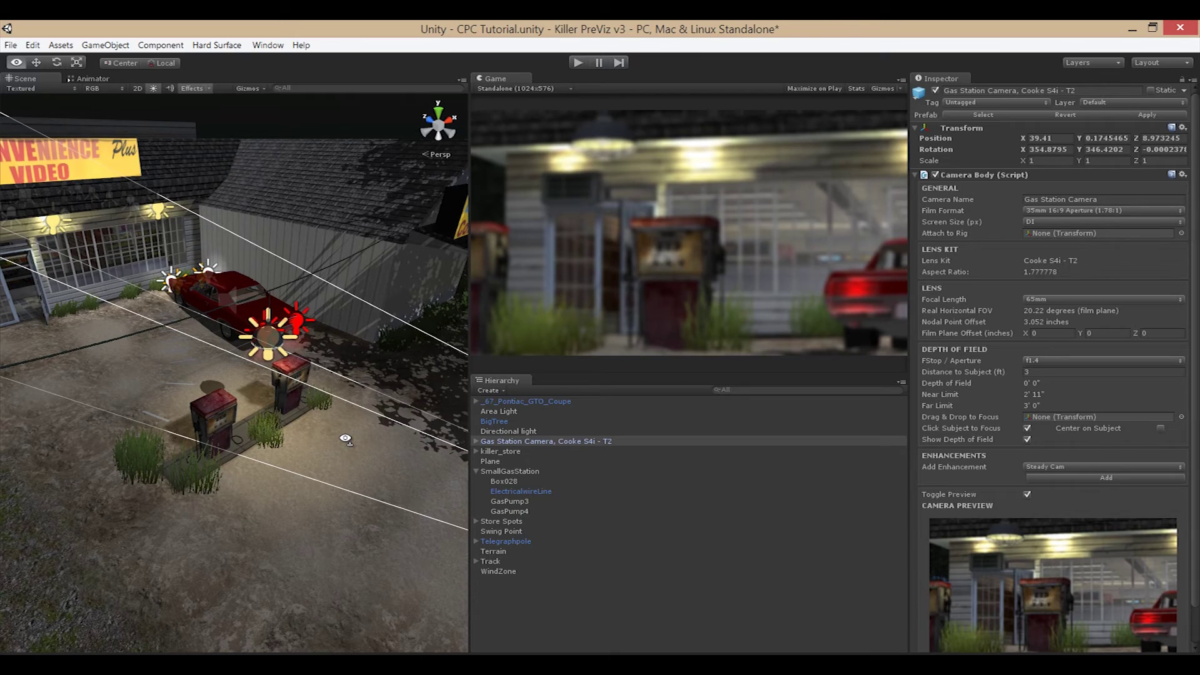
pyautogui.press('f')
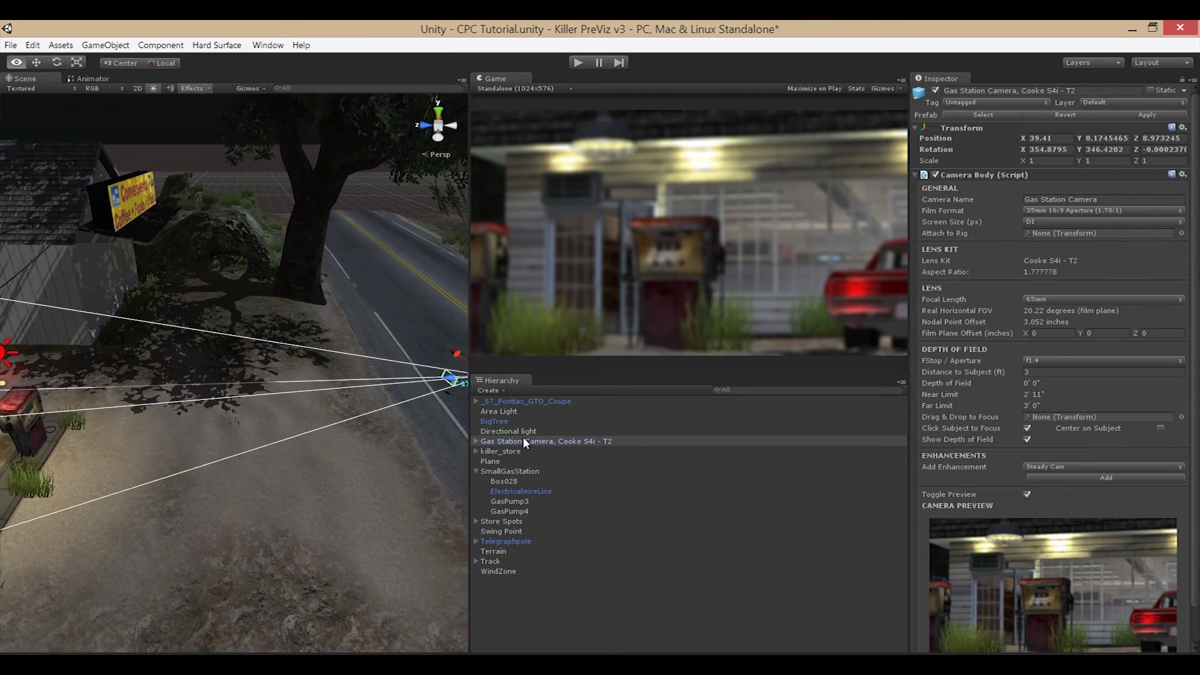
pyautogui.keyDown('alt'); pyautogui.moveTo(456, 437); pyautogui.dragTo(348, 449); pyautogui.keyUp('alt')
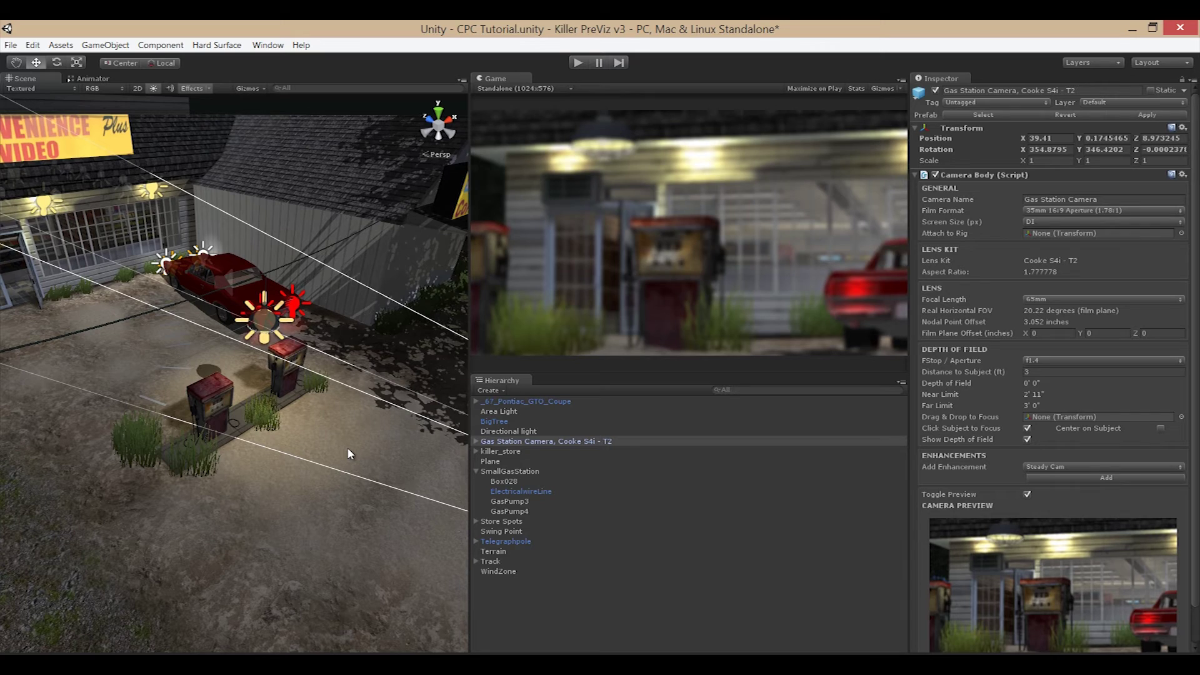
pyautogui.moveTo(337, 449)
pyautogui.keyDown('alt'); pyautogui.mouseDown()
pyautogui.moveTo(531, 429)
pyautogui.moveTo(338, 442)
pyautogui.mouseUp(); pyautogui.keyUp('alt')
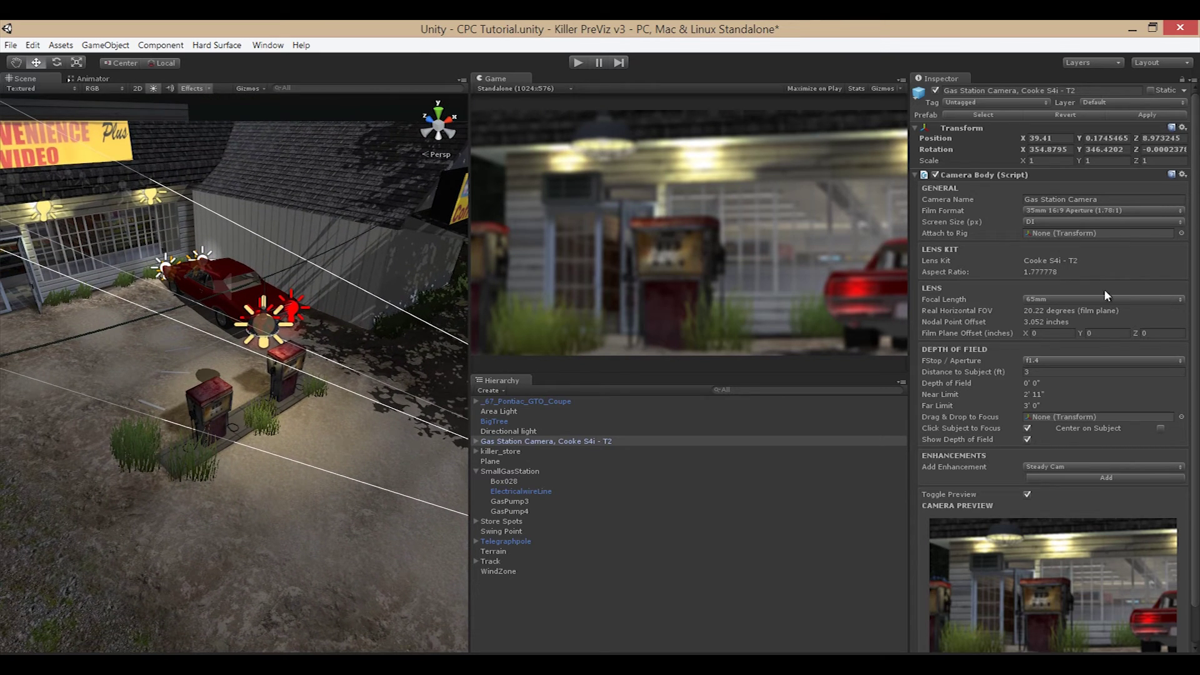
# - Assign GasPump3 as the Gas Station Camera's focus target, and shift the focus to GasPump4
pyautogui.click(496, 443)
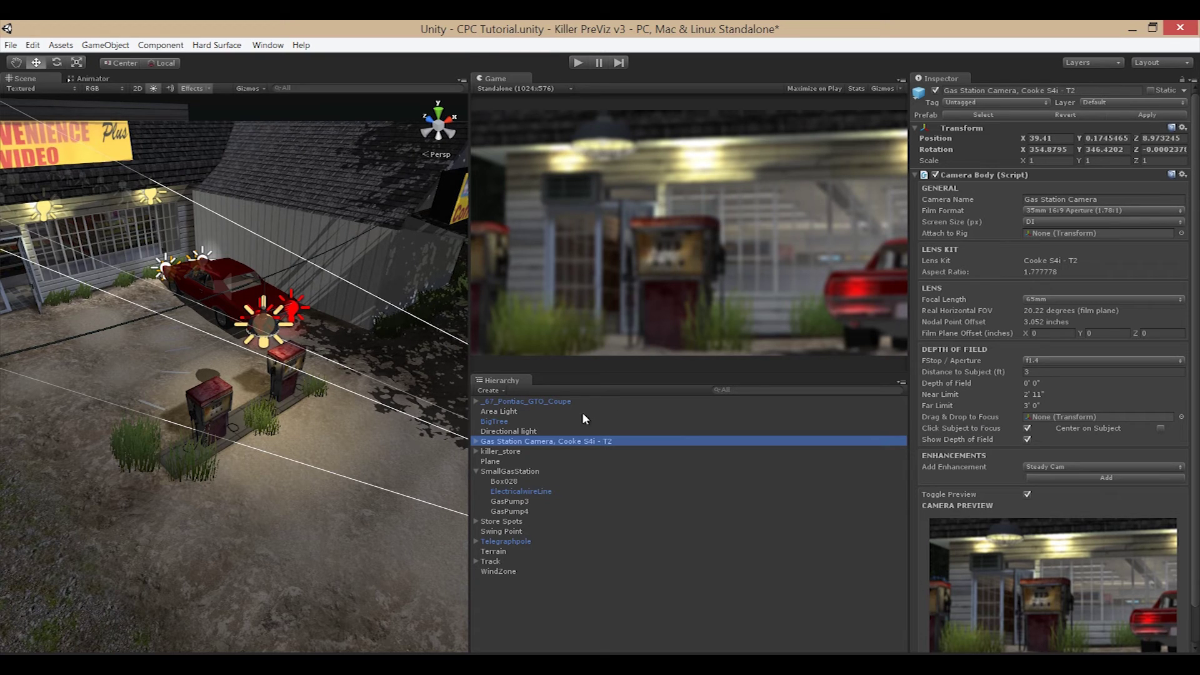
pyautogui.click(508, 501)
pyautogui.click(528, 442)
pyautogui.moveTo(514, 499); pyautogui.dragTo(1096, 416)
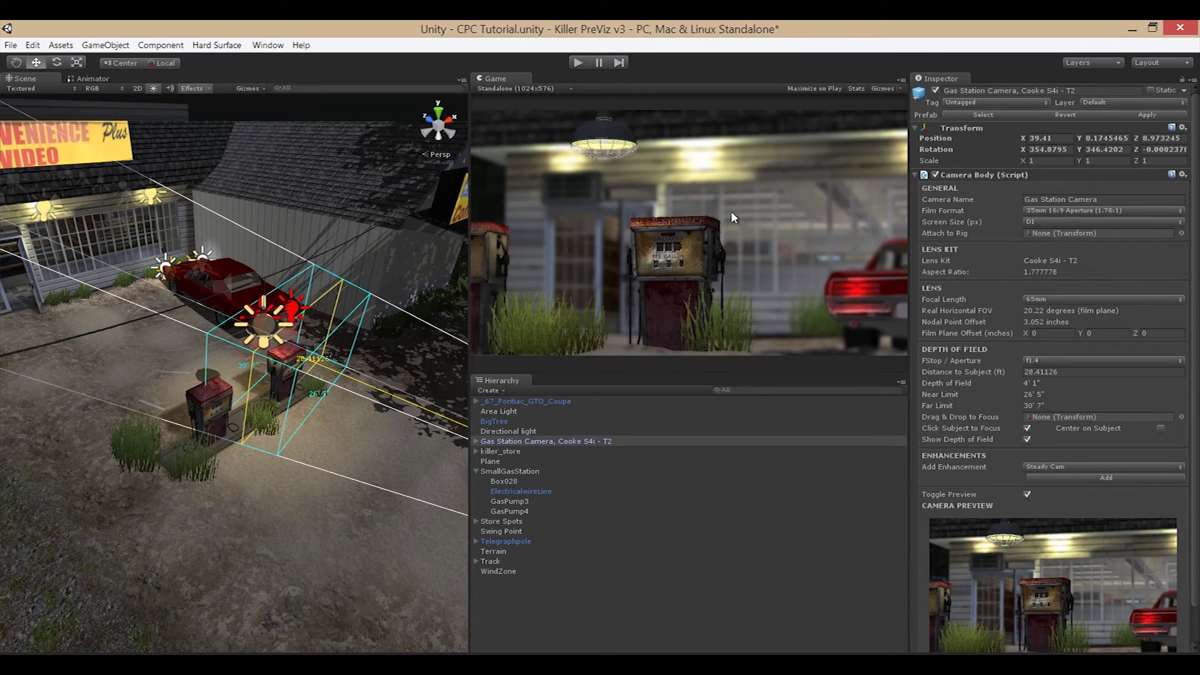
pyautogui.moveTo(514, 510); pyautogui.dragTo(1080, 422)
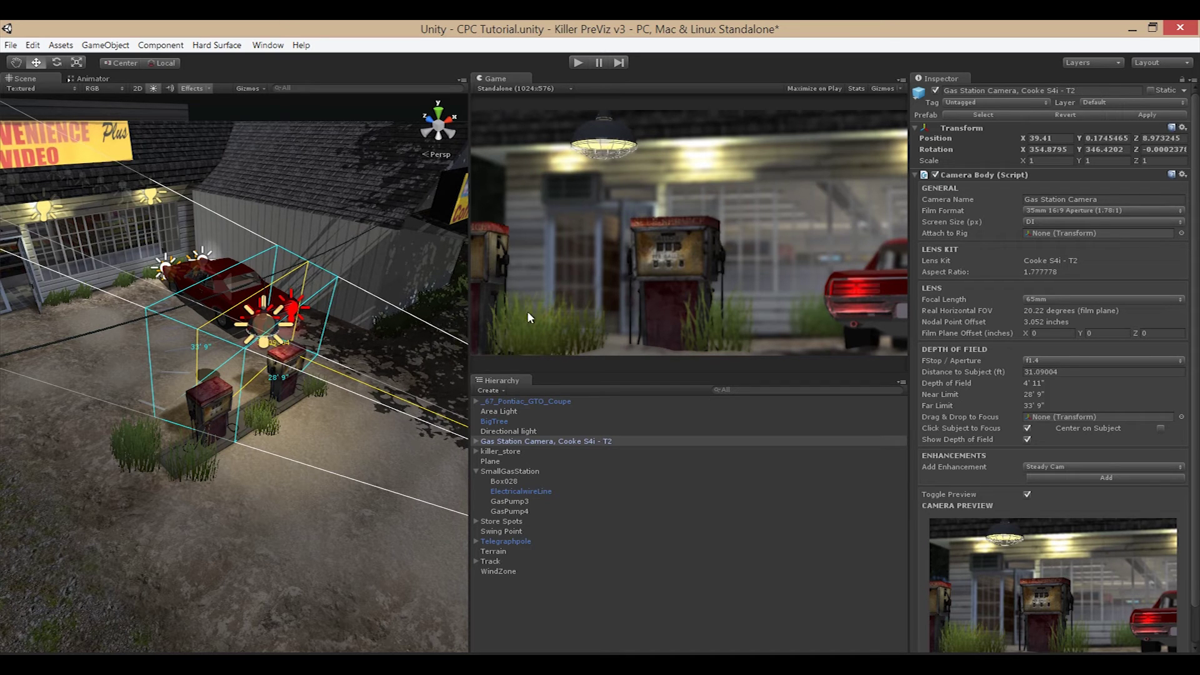
pyautogui.click(536, 492)
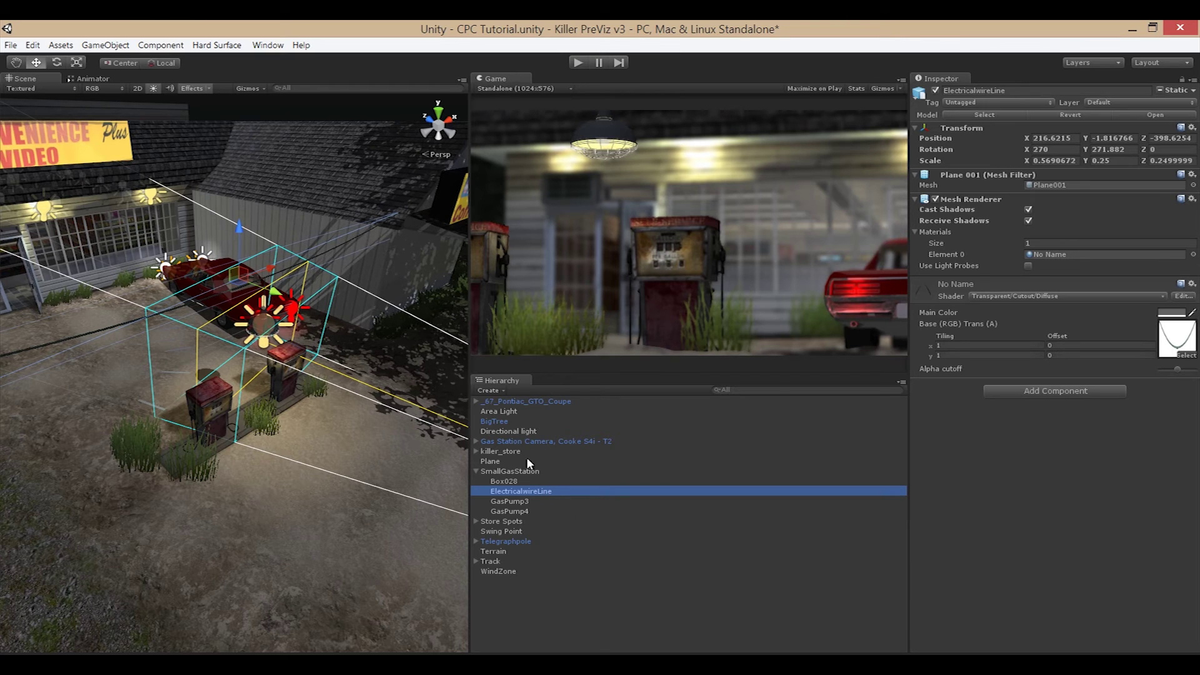
# - Assign ElectricalwireLine as the Gas Station Camera's focus target, and toggle Click Subject to Focus off and back on
pyautogui.click(532, 441)
pyautogui.moveTo(538, 492); pyautogui.dragTo(1121, 416)
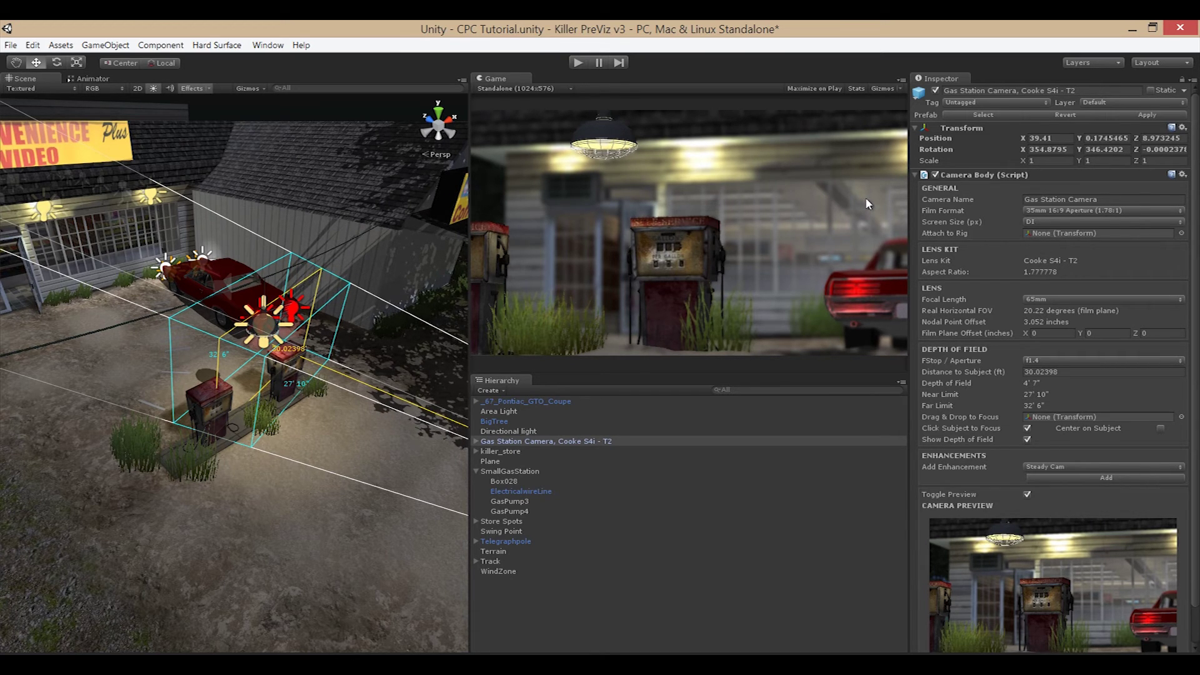
pyautogui.click(1026, 430)
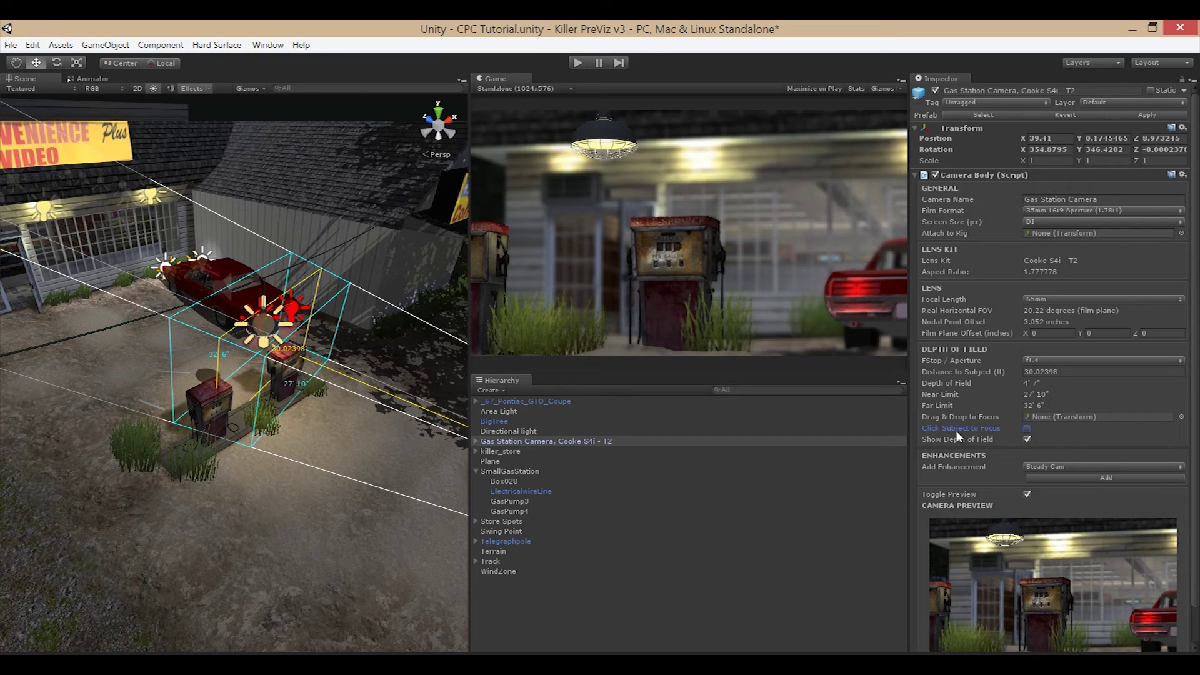
pyautogui.click(1027, 429)
# - Focus the Gas Station Camera in turn on the gas pump nearer the car, the red car's rear, the hanging lamp and the storefront
pyautogui.click(285, 372)
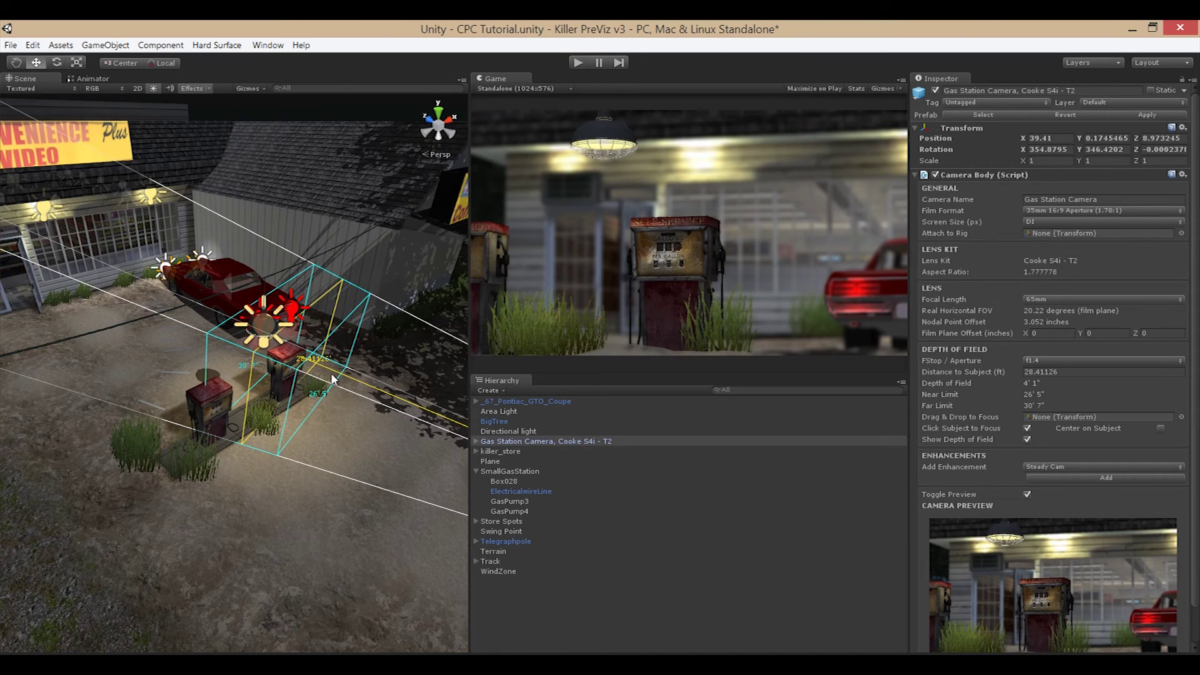
pyautogui.click(291, 303)
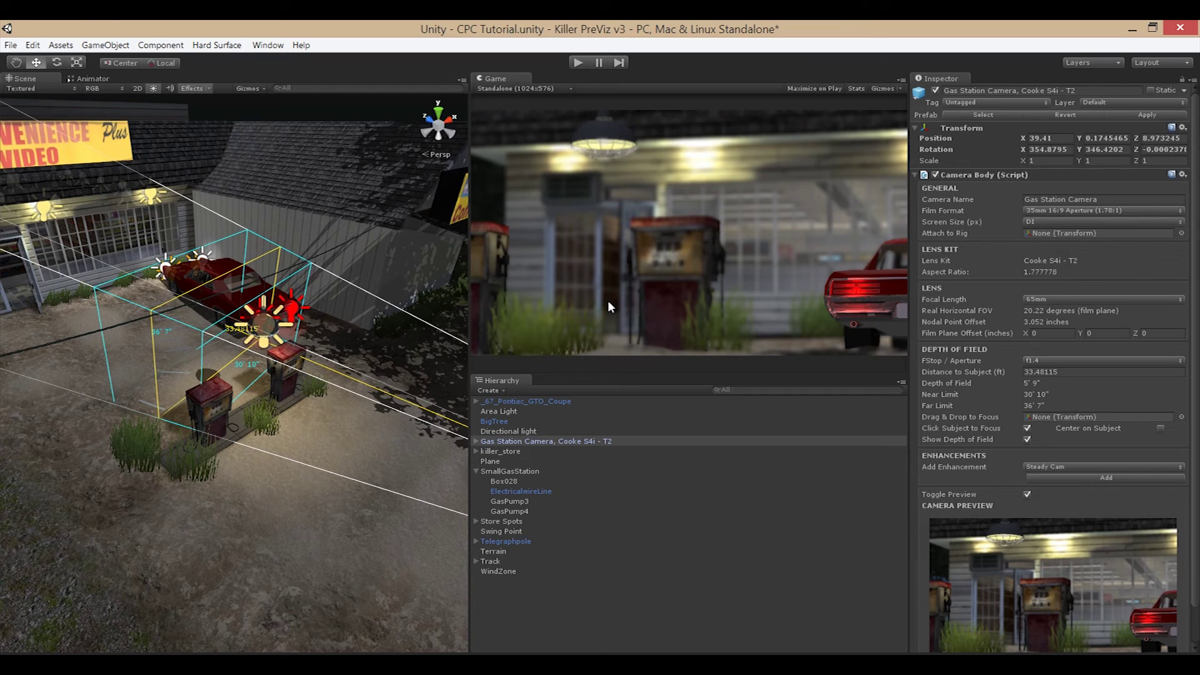
pyautogui.click(271, 333)
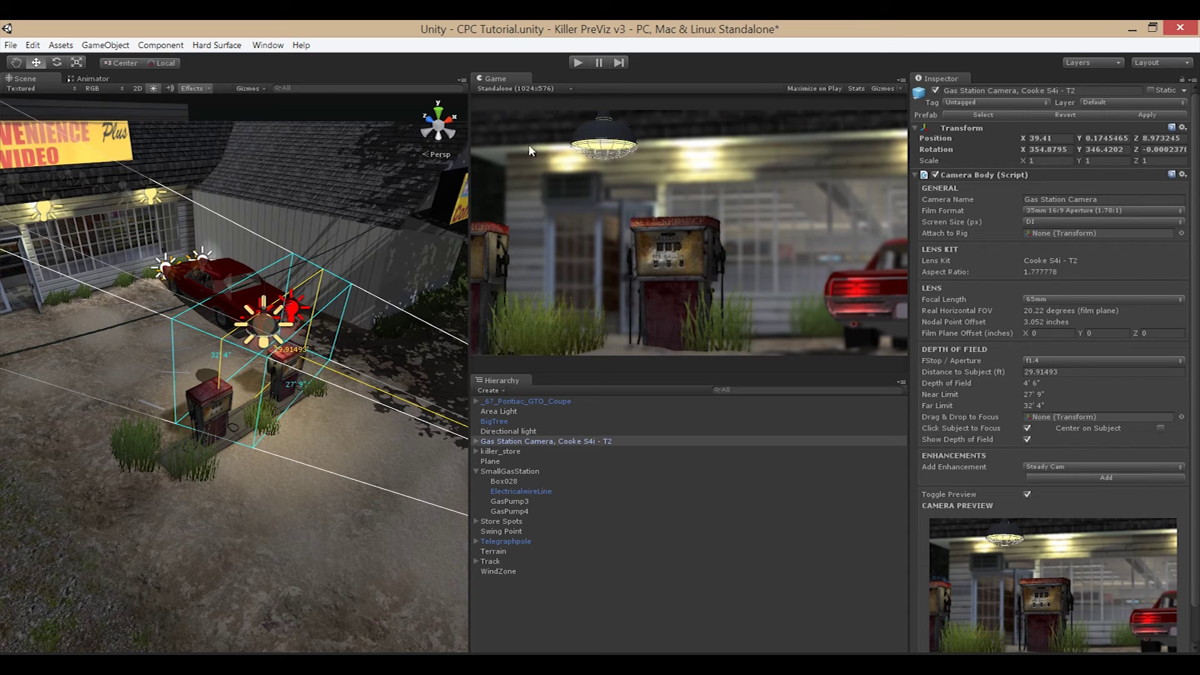
pyautogui.click(152, 197)
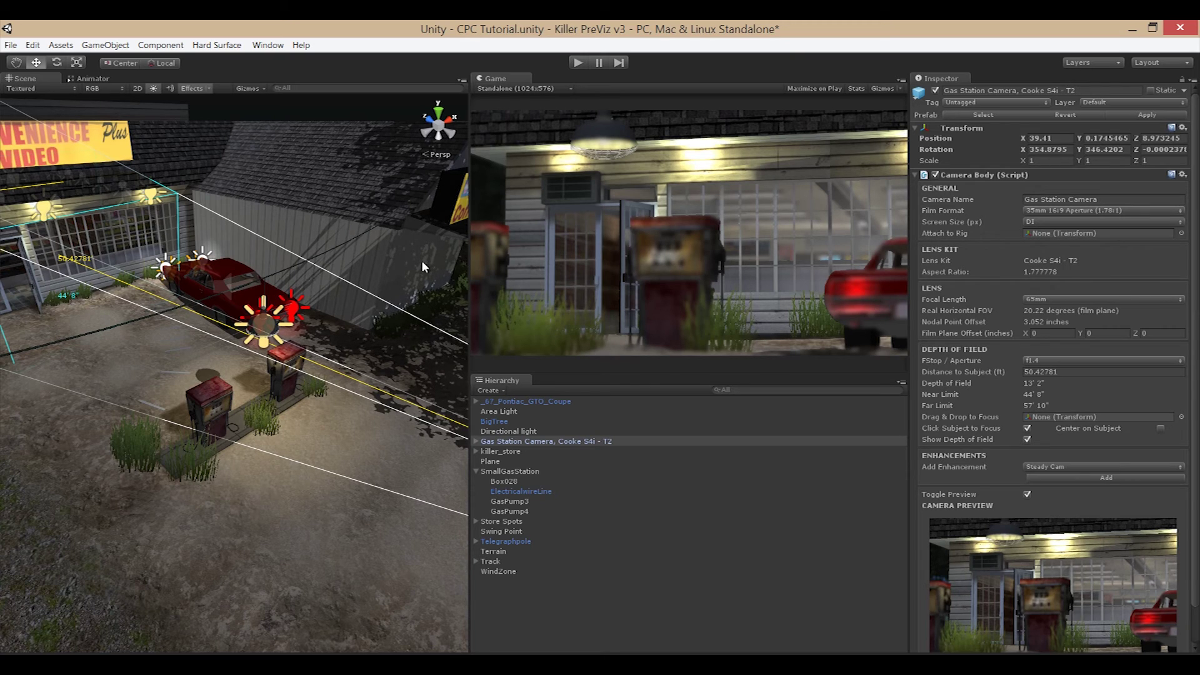
# - Enable Center on Subject and focus on the car, storefront and both gas pumps, ending on the pump nearer the car
pyautogui.click(1159, 429)
pyautogui.click(290, 307)
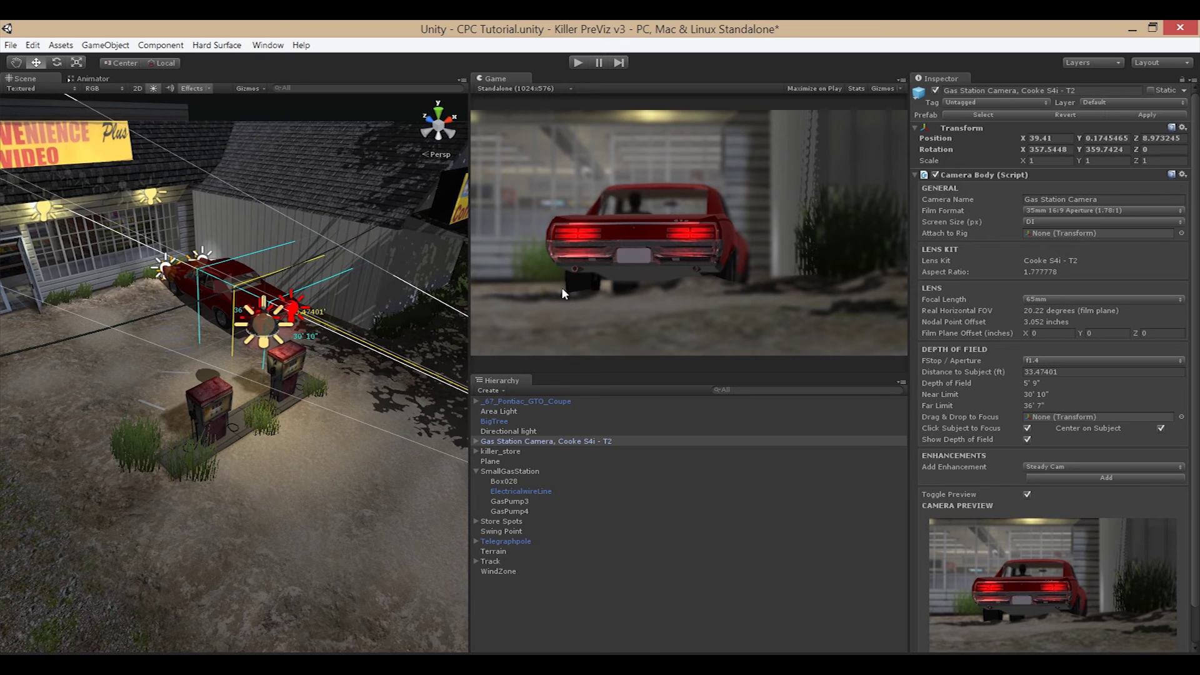
pyautogui.click(292, 366)
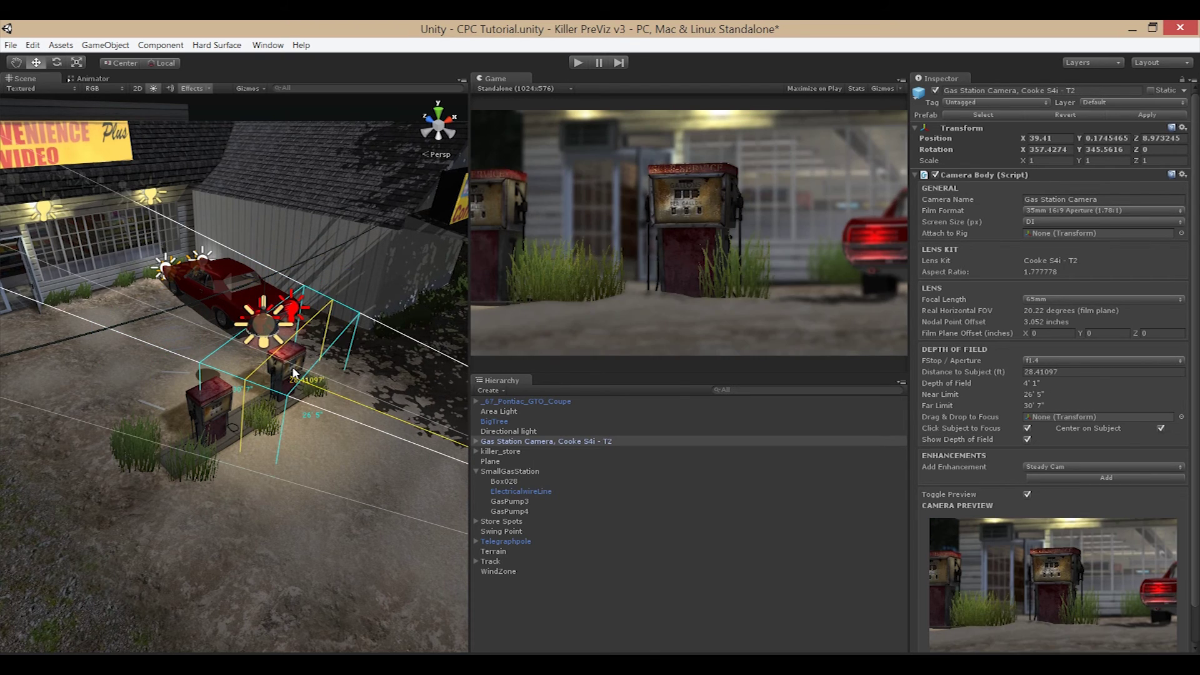
pyautogui.click(281, 303)
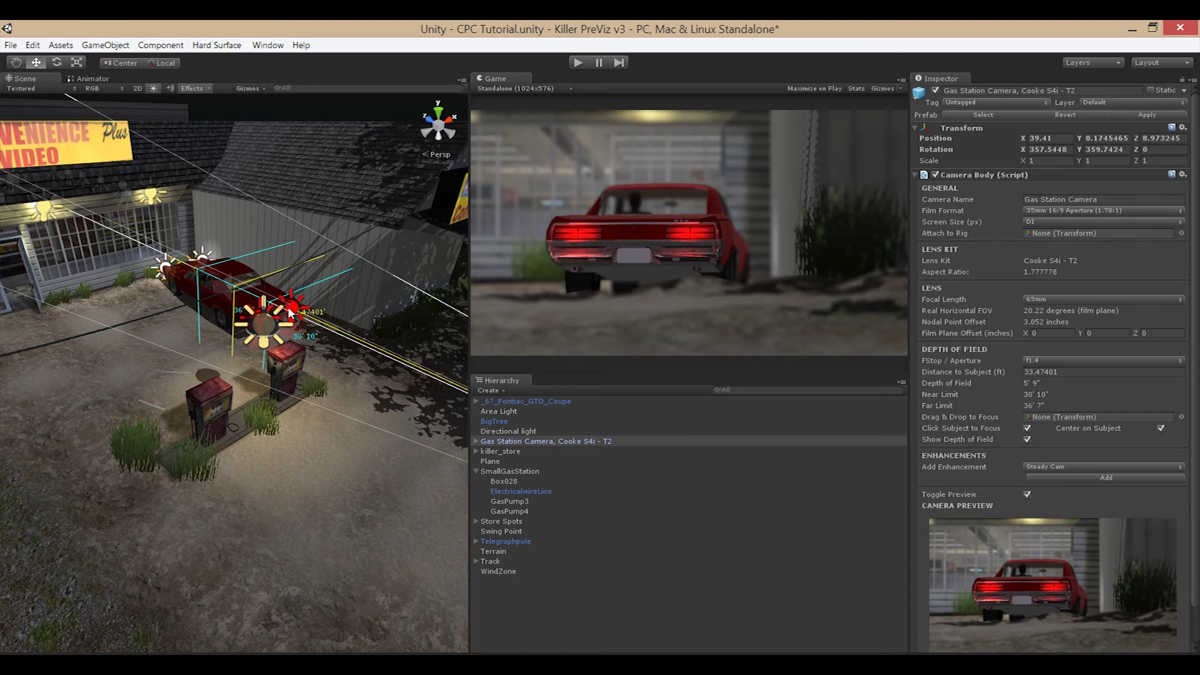
pyautogui.click(149, 196)
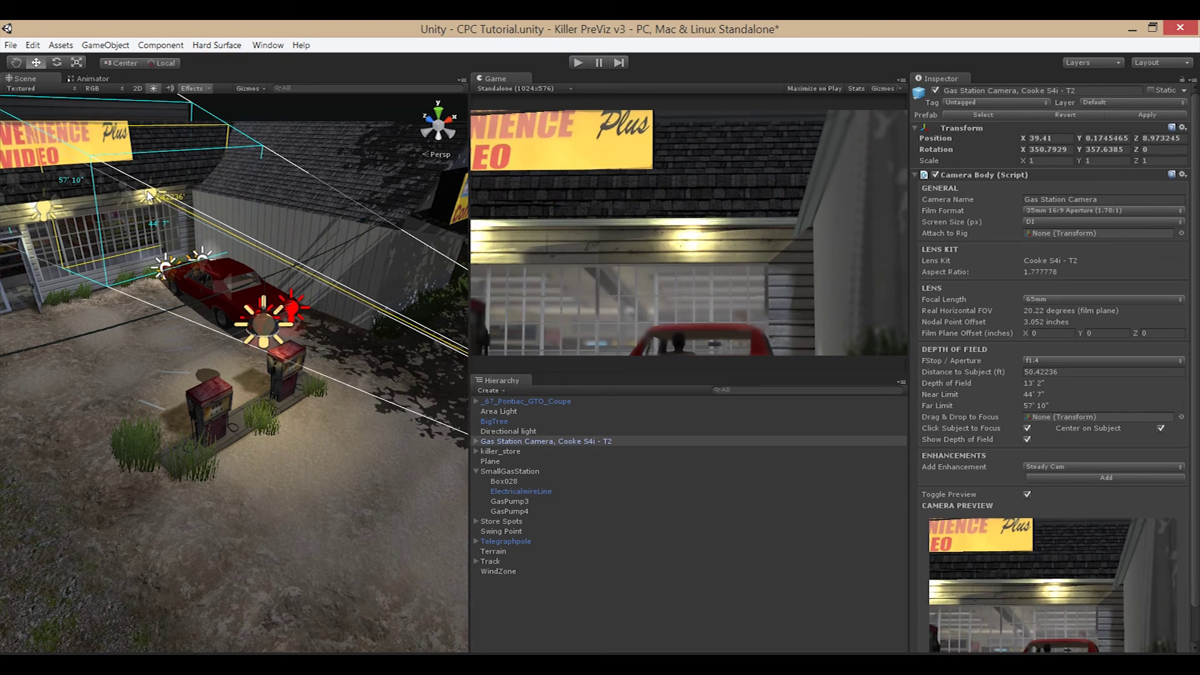
pyautogui.click(213, 404)
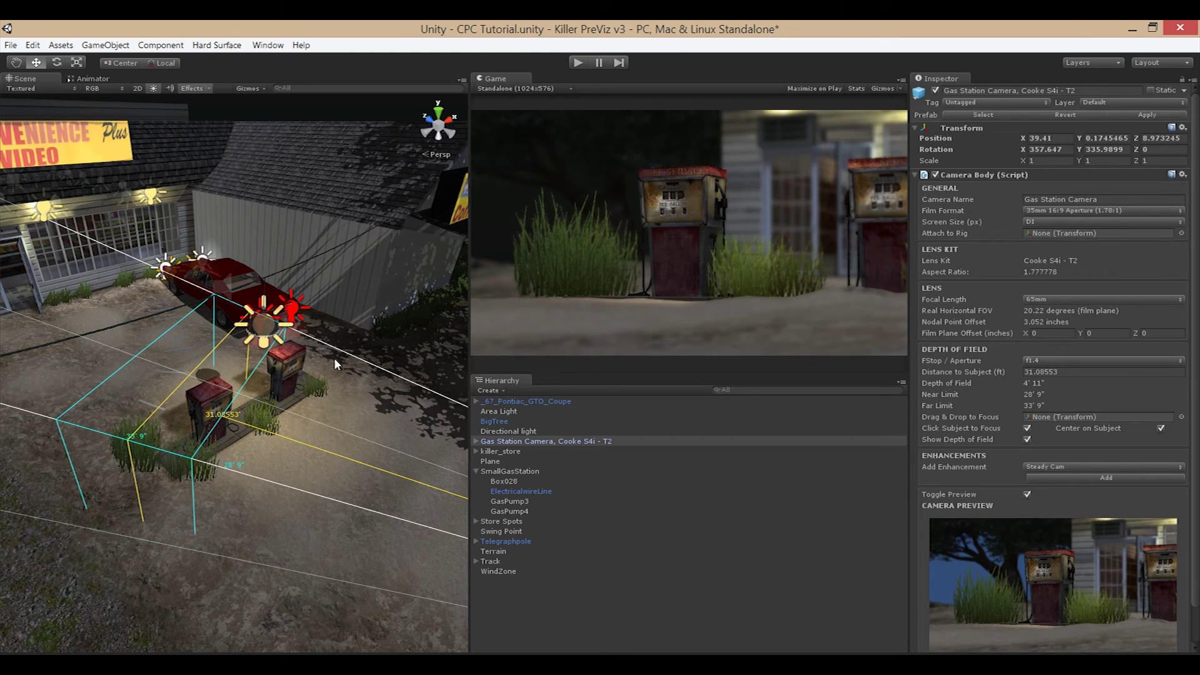
pyautogui.click(287, 367)
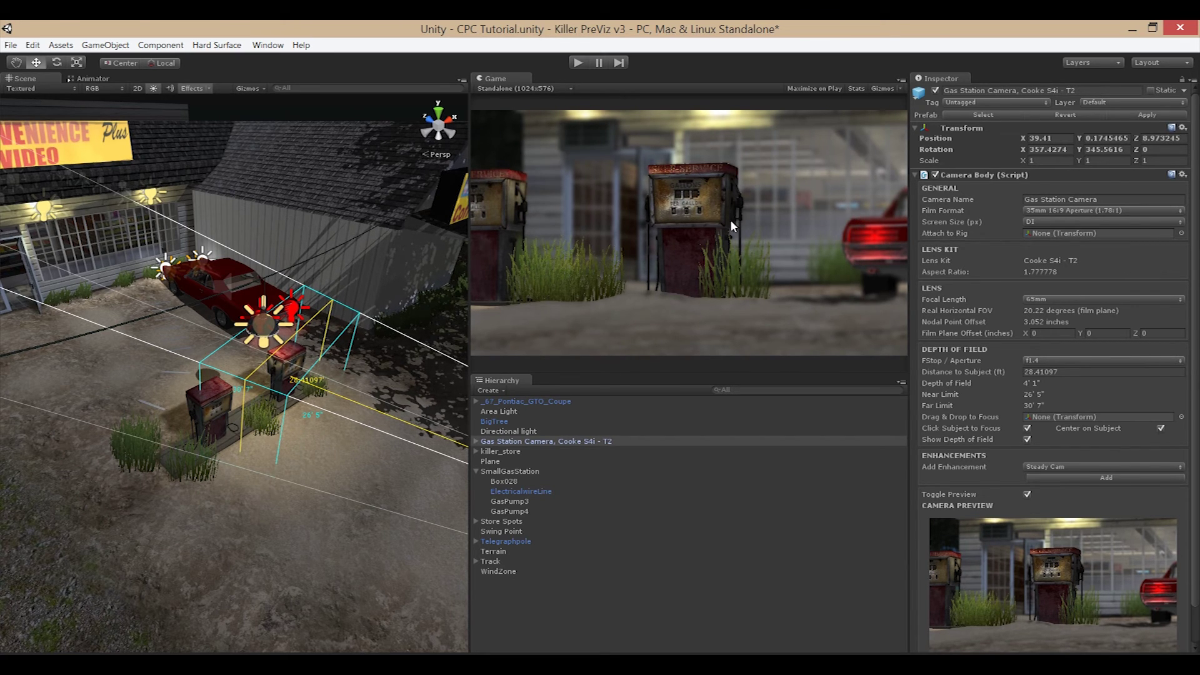
# - Set the Gas Station Camera's aperture to f5.6 and leave Center on Subject disabled
pyautogui.click(1161, 429)
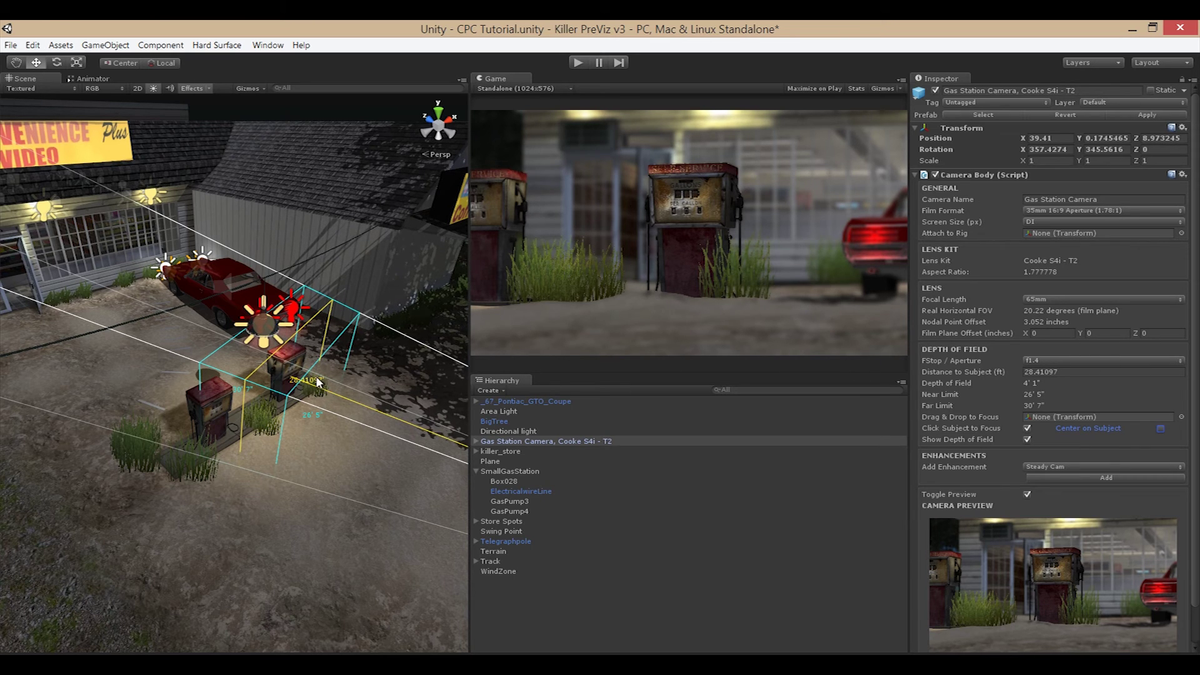
pyautogui.click(1050, 361)
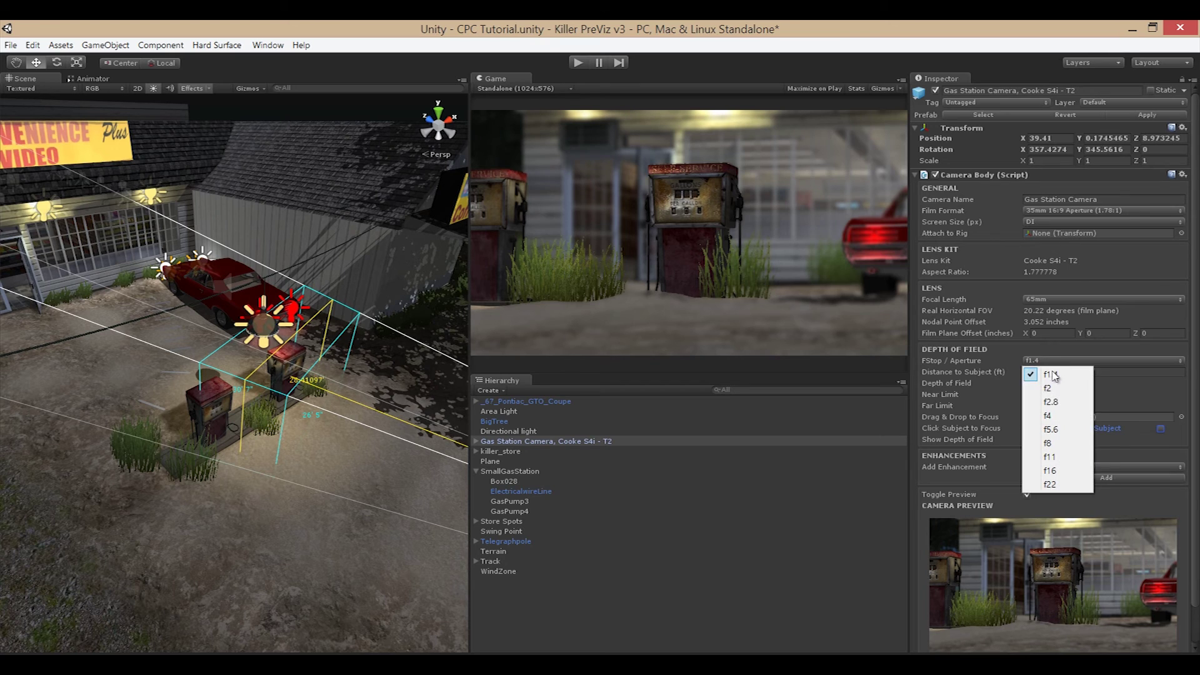
pyautogui.click(1057, 431)
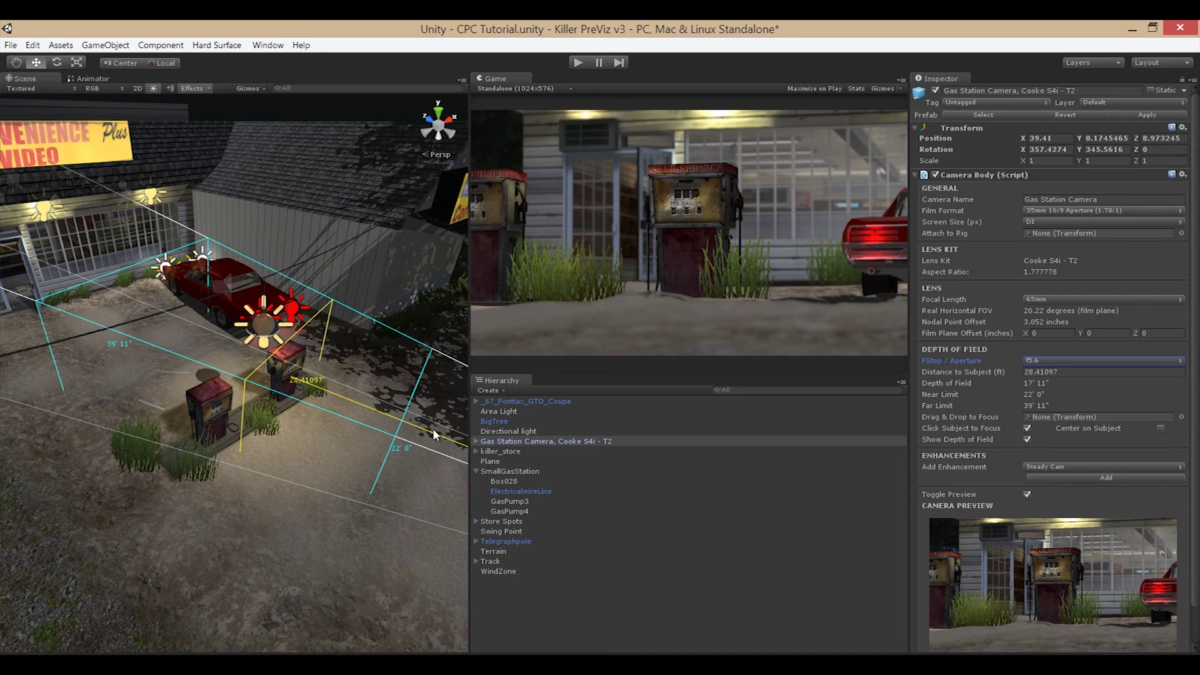
pyautogui.click(1161, 429)
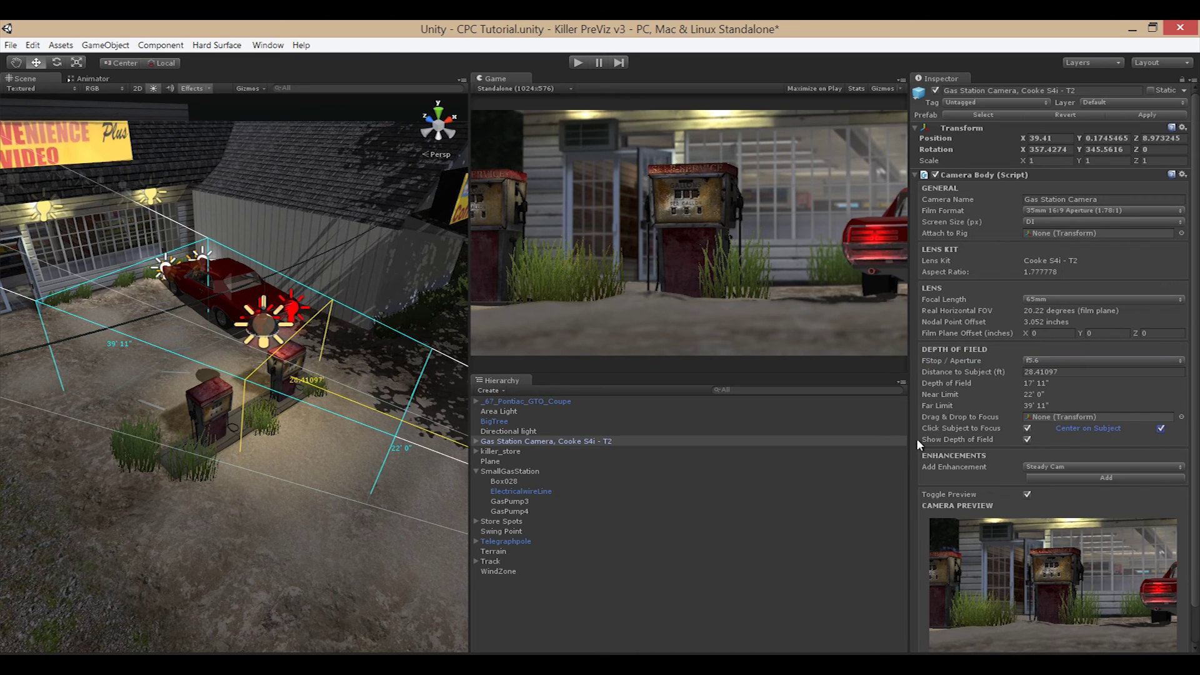
pyautogui.click(1161, 429)
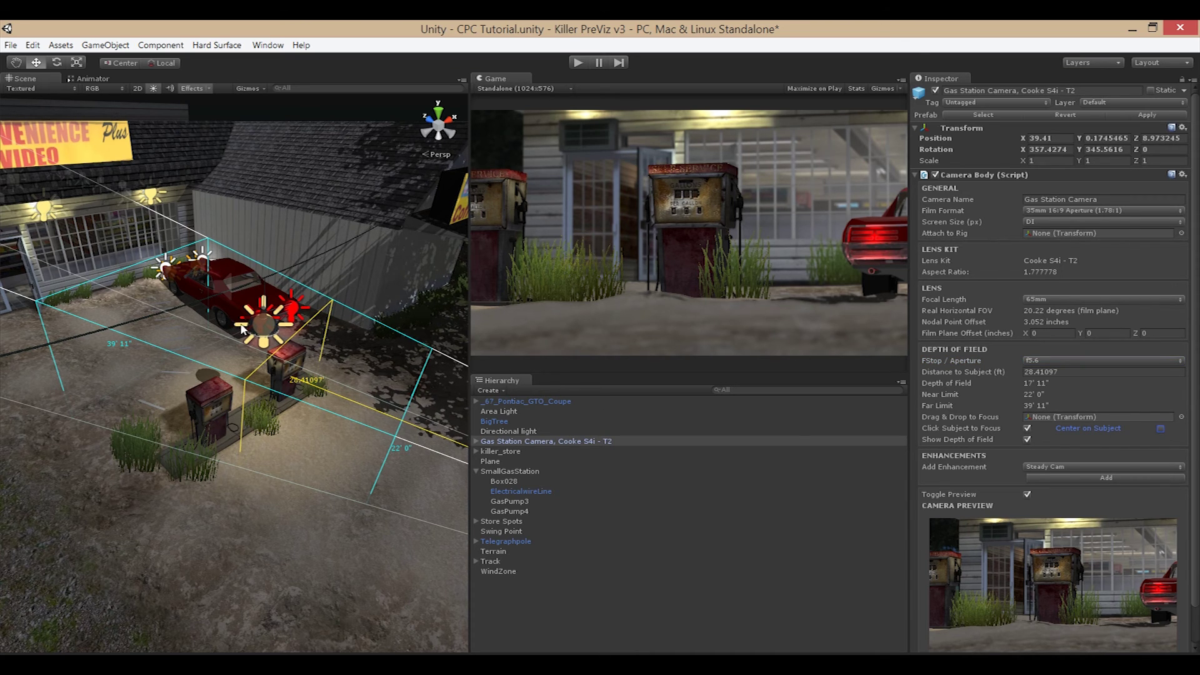
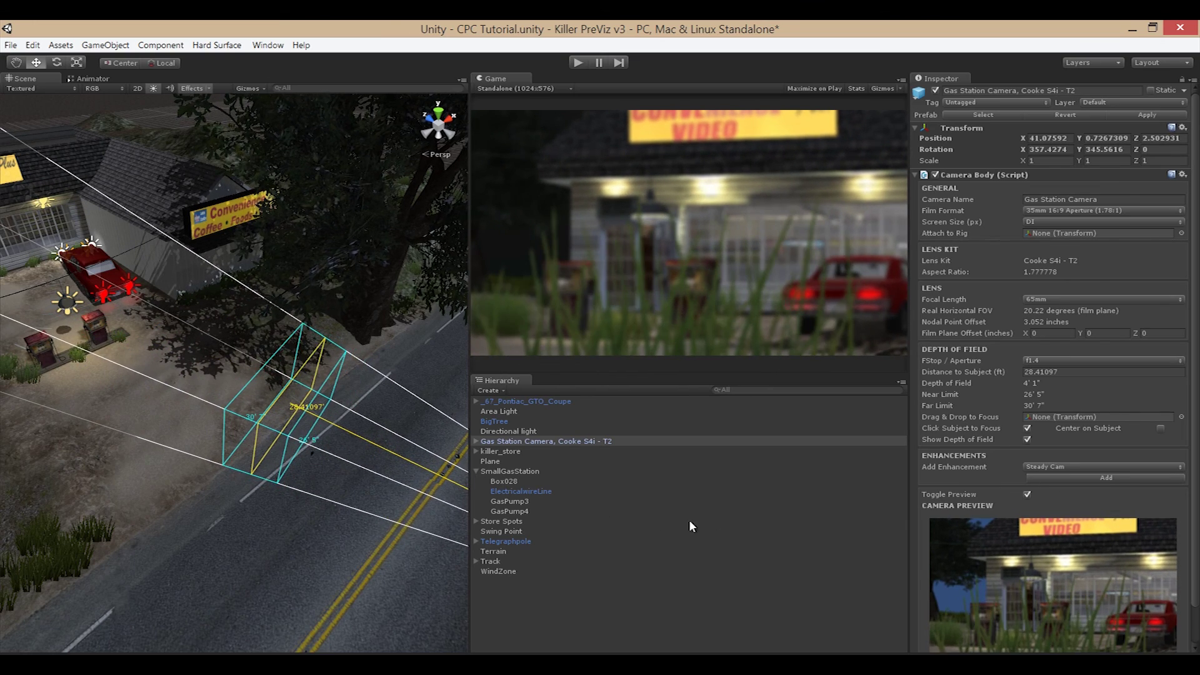
# - Try a 135mm focal length on the Gas Station Camera, and set it to 100mm
pyautogui.click(1132, 300)
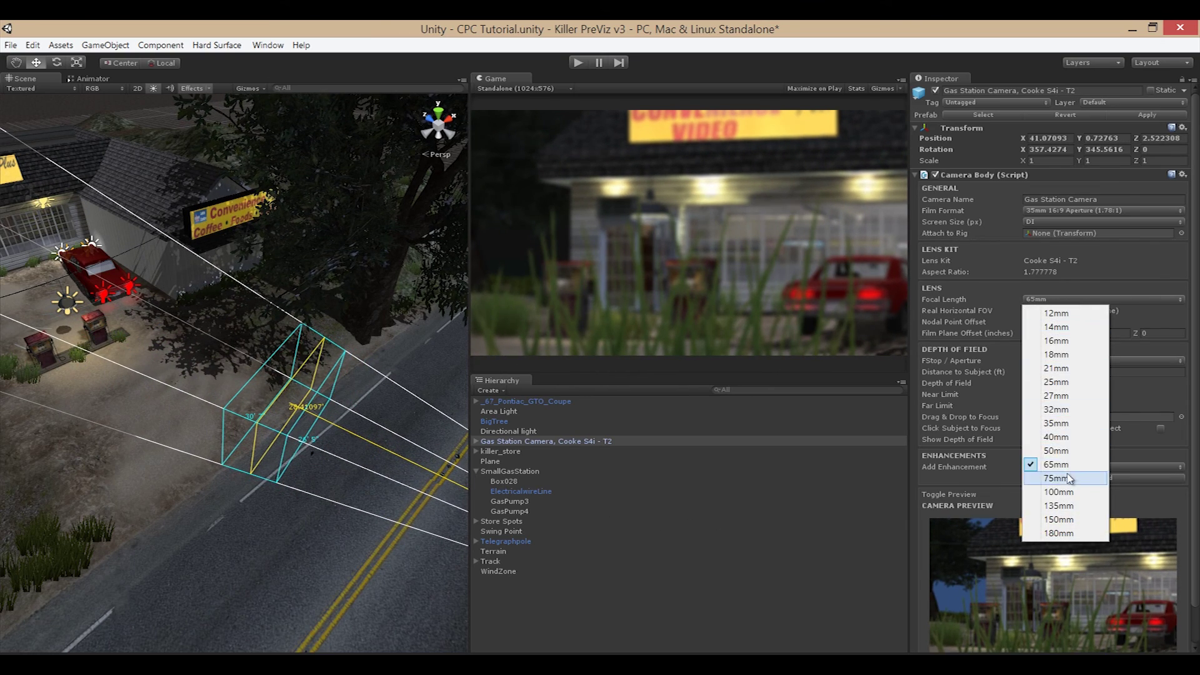
pyautogui.click(1065, 506)
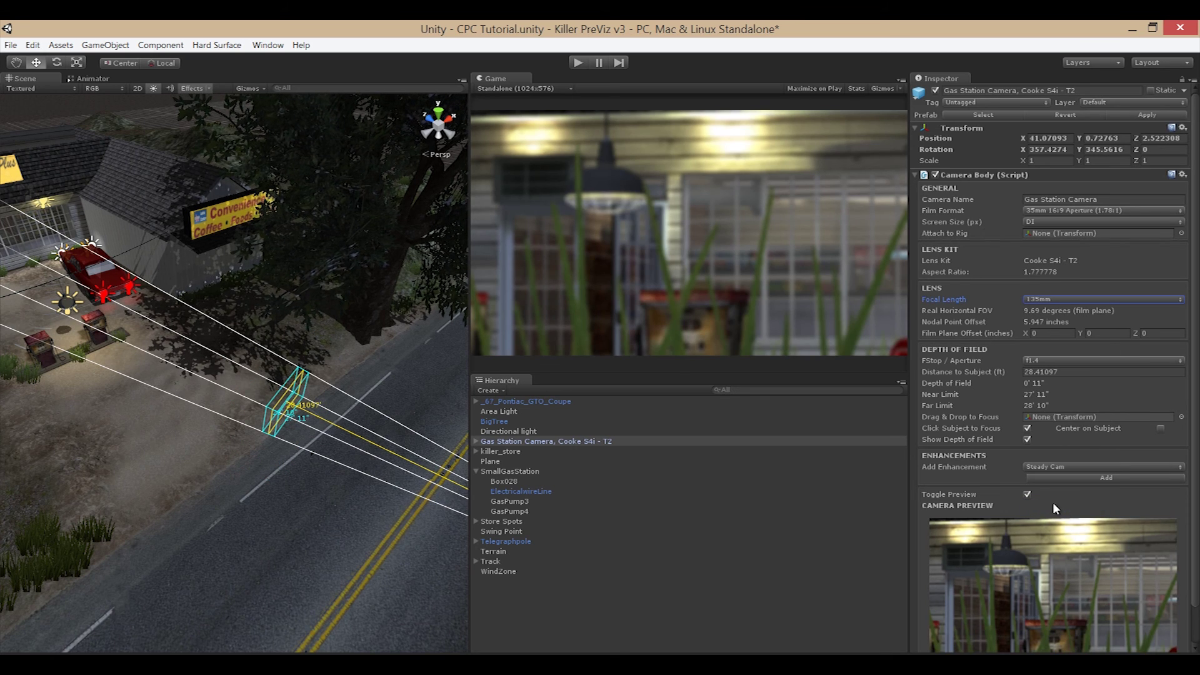
pyautogui.click(1090, 300)
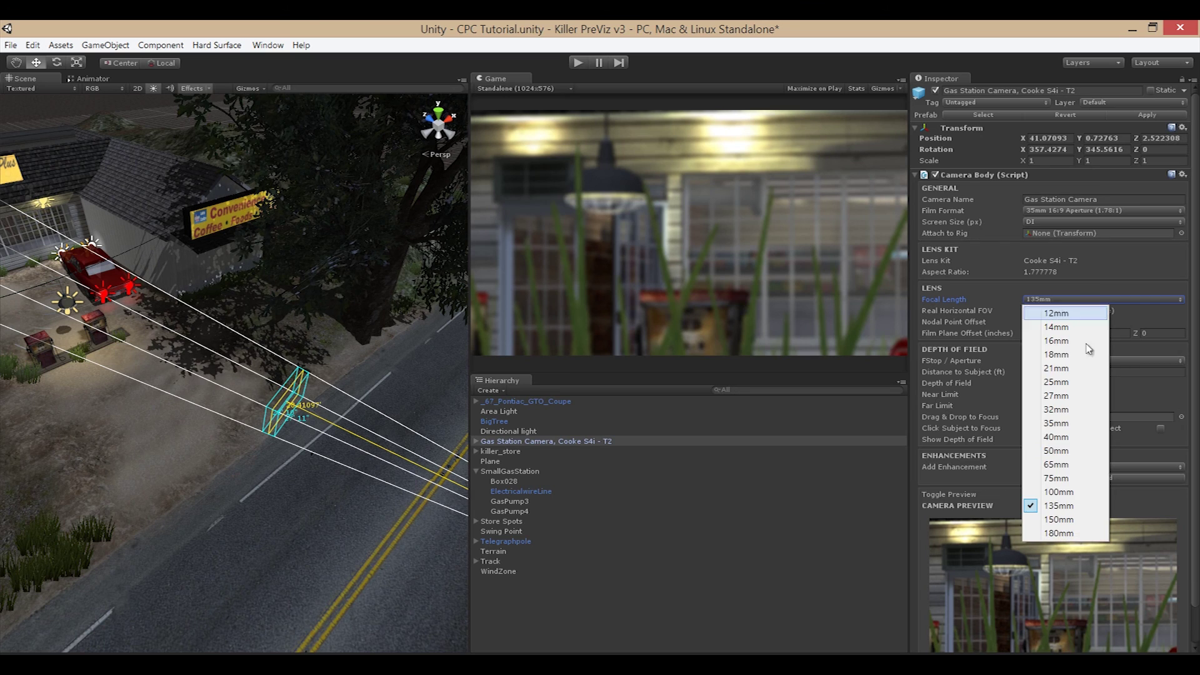
pyautogui.click(1063, 492)
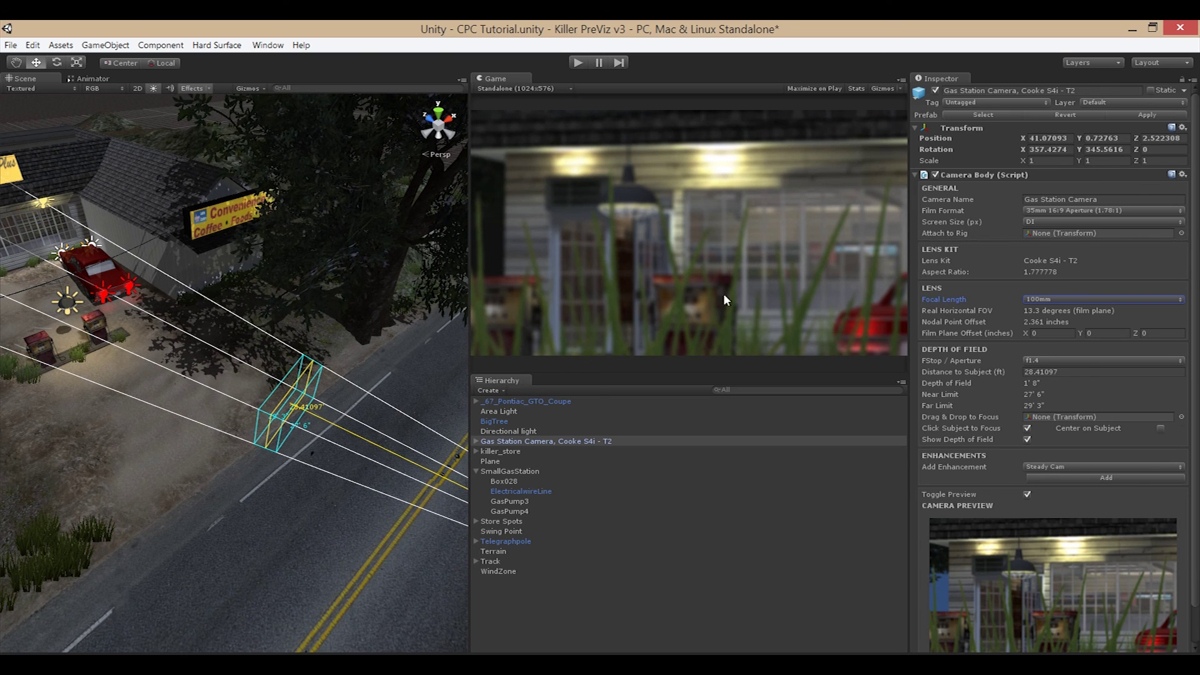
# - Focus the Gas Station Camera on the gas pump nearer the car, try aperture f4, and set it back to f1.4
pyautogui.click(92, 317)
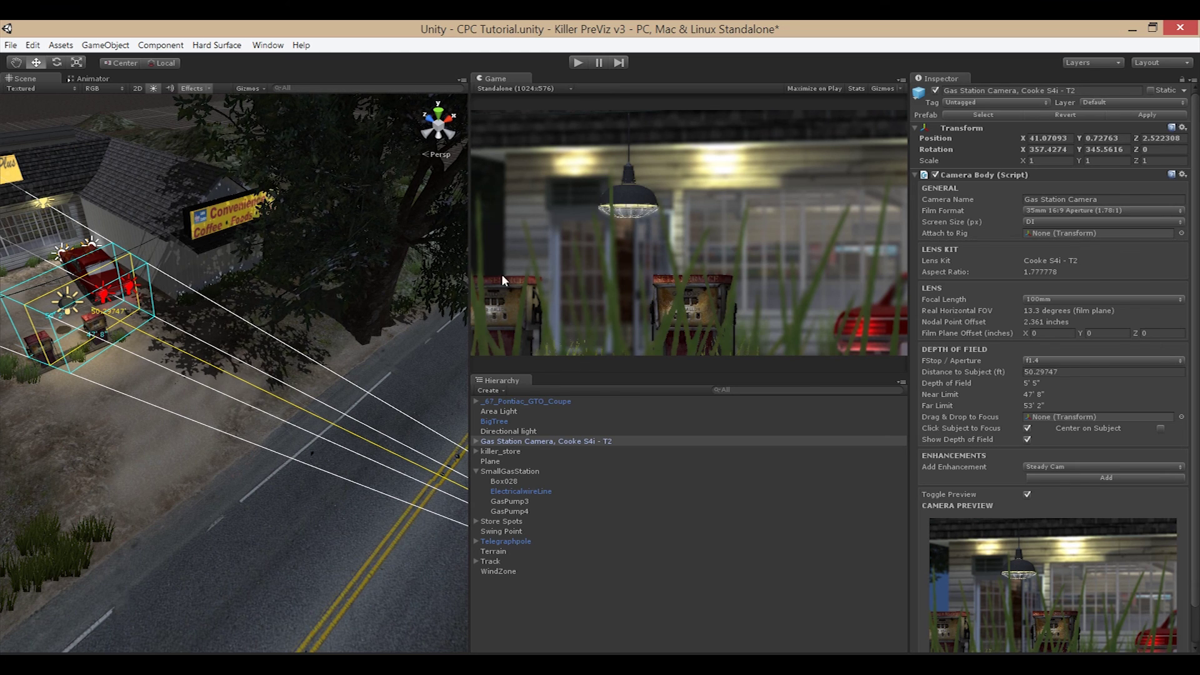
pyautogui.keyDown('alt'); pyautogui.moveTo(286, 383); pyautogui.dragTo(344, 377); pyautogui.keyUp('alt')
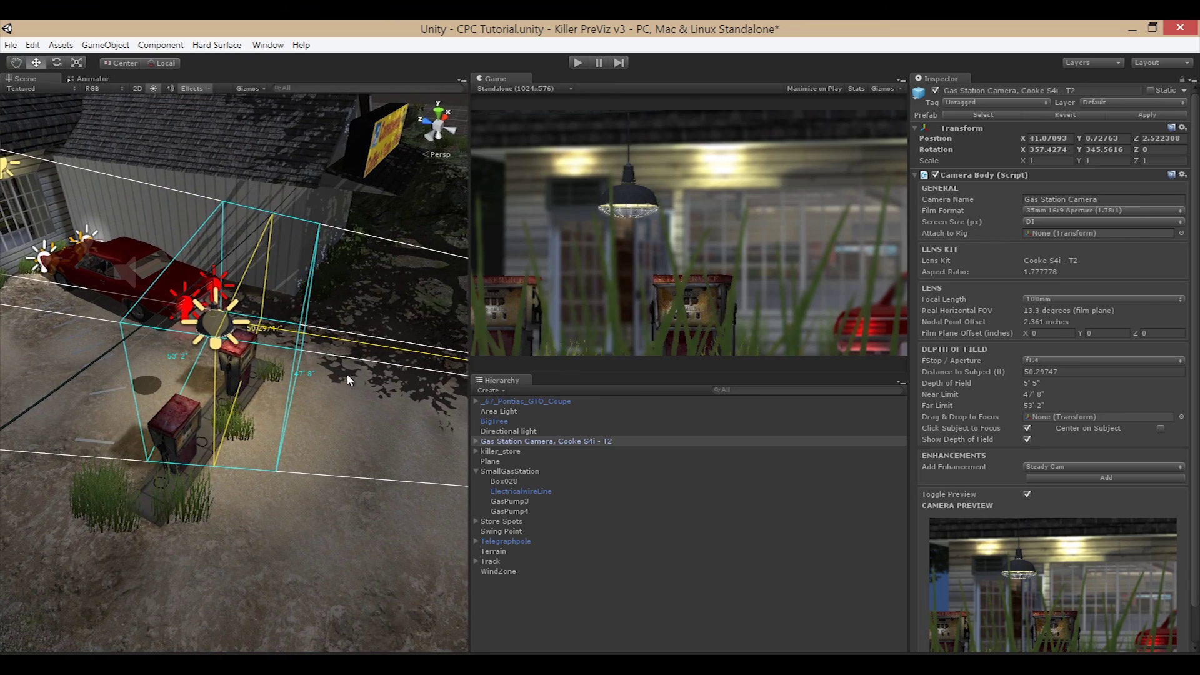
pyautogui.click(1100, 360)
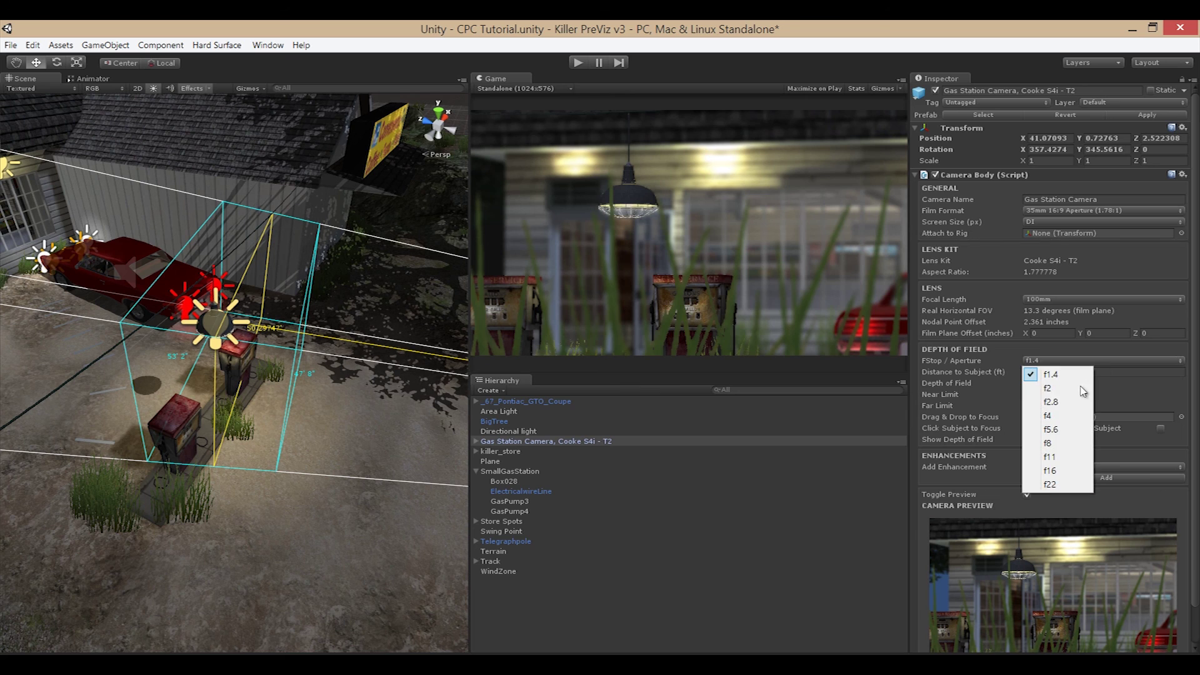
pyautogui.click(1060, 416)
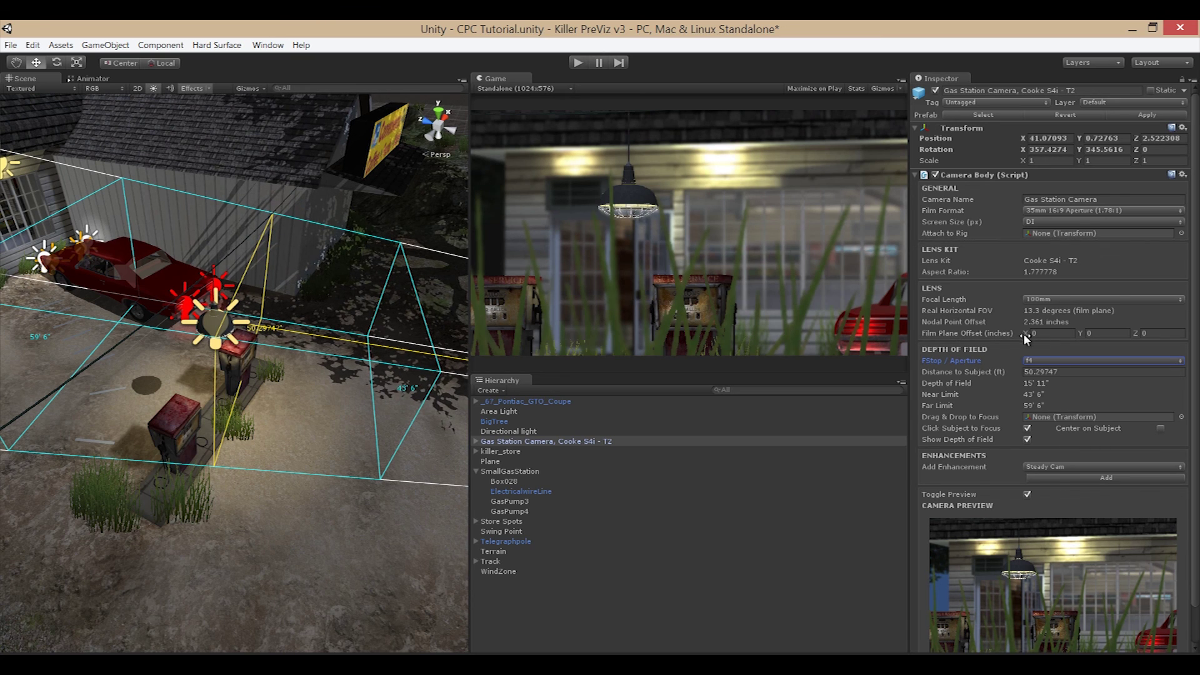
pyautogui.click(1054, 360)
pyautogui.click(1056, 375)
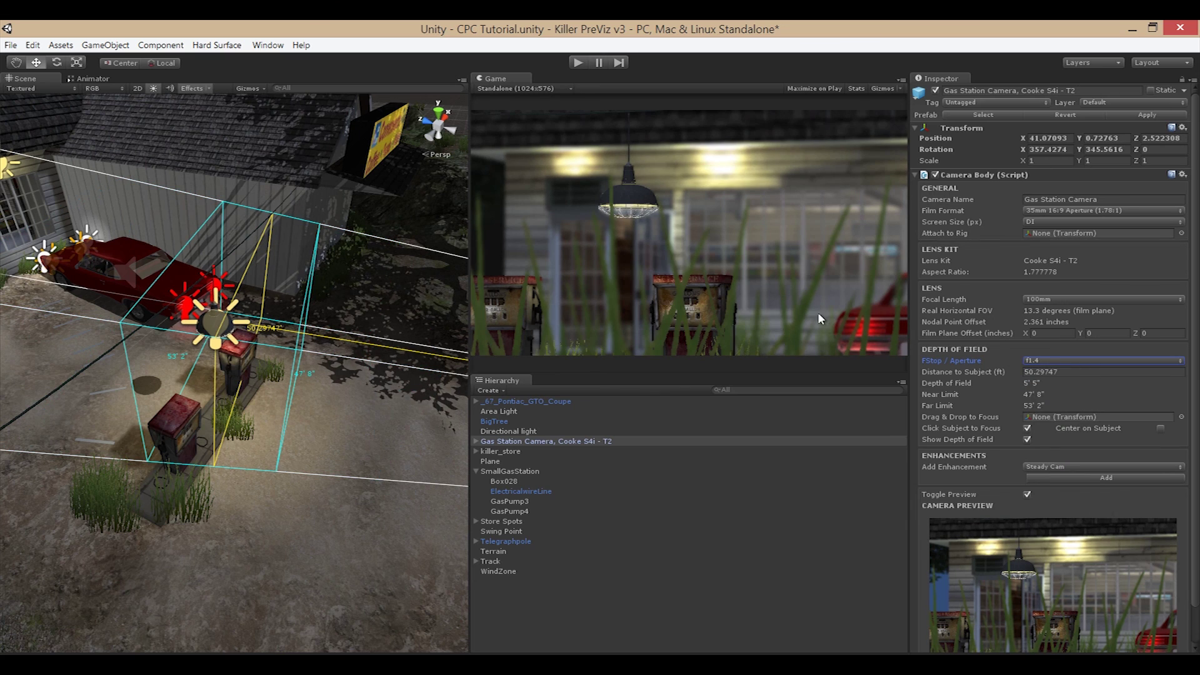